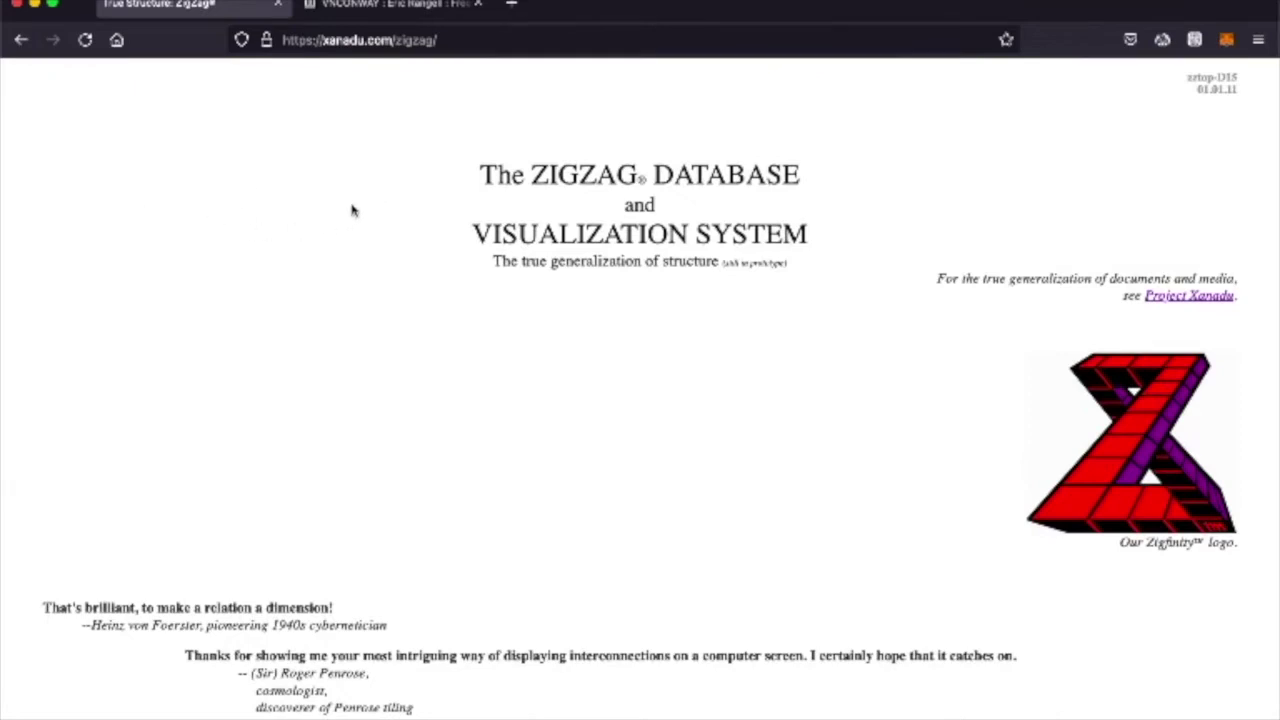
# Step: Scroll down through the ZigZag database page on xanadu.com
pyautogui.scroll(-10, 287, 345)
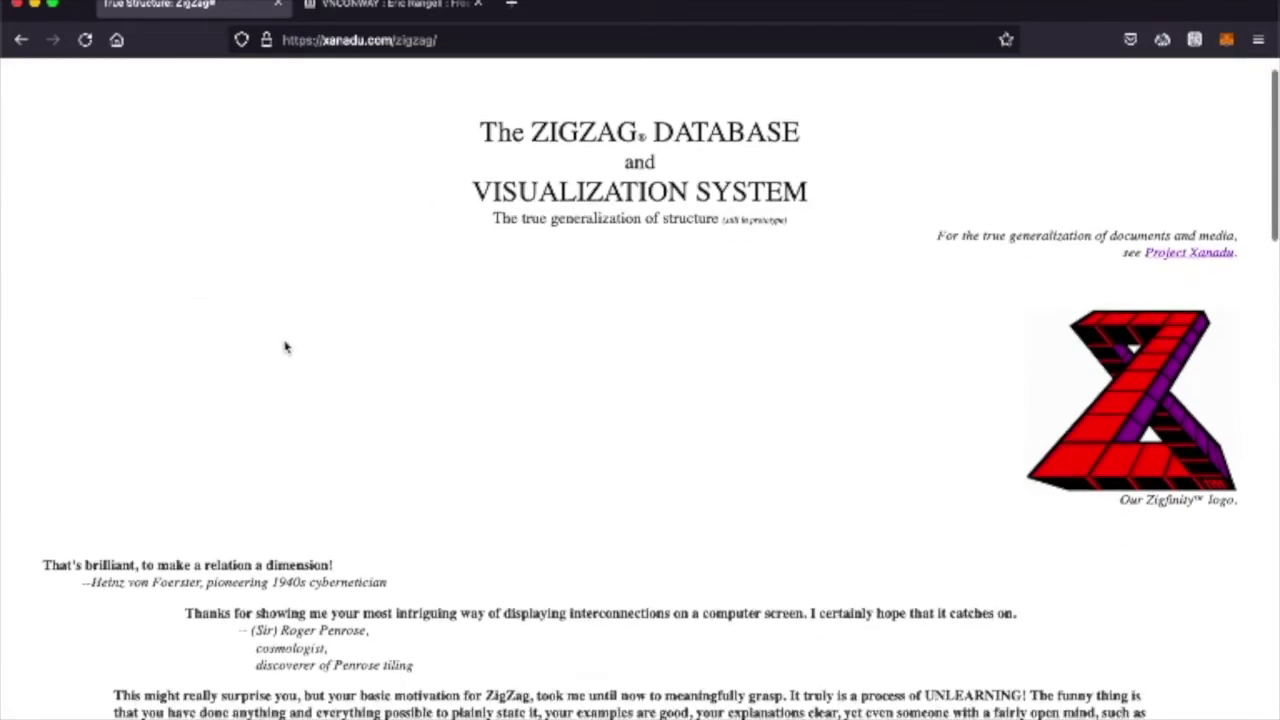
pyautogui.scroll(-3, 287, 345)
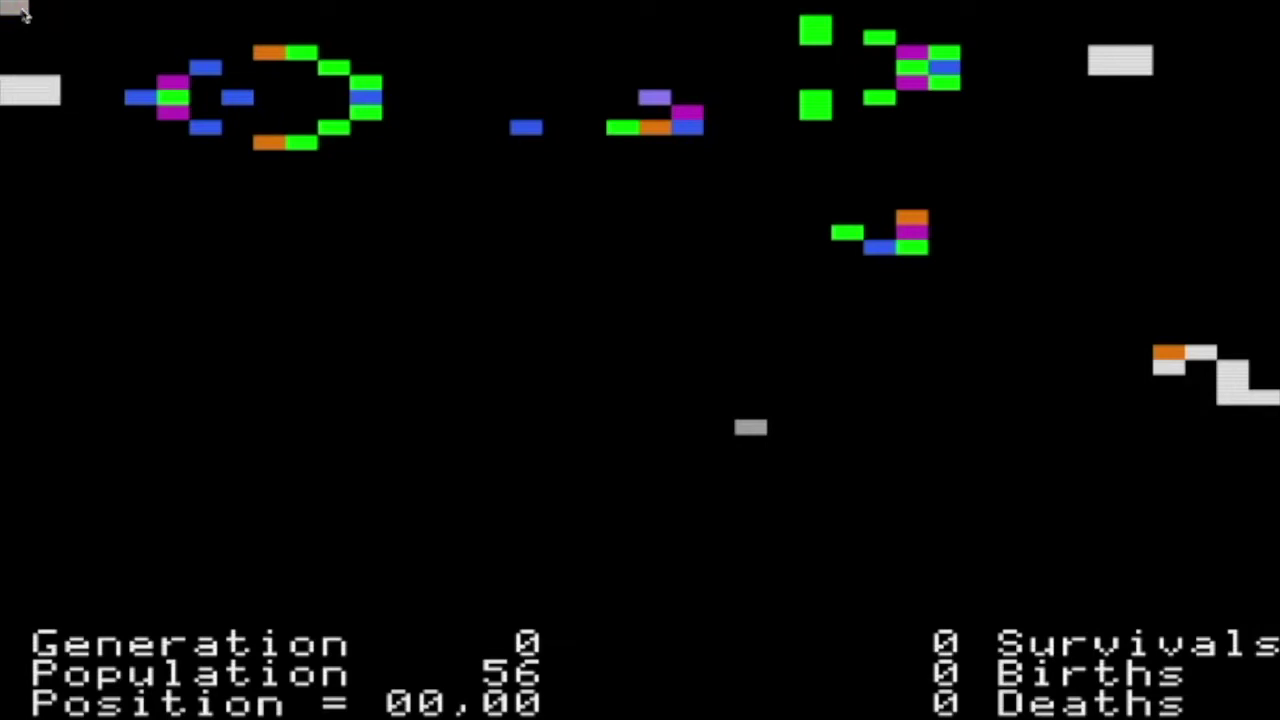
# Step: Start the Game of Life generations advancing past generation 0
pyautogui.press('Return')
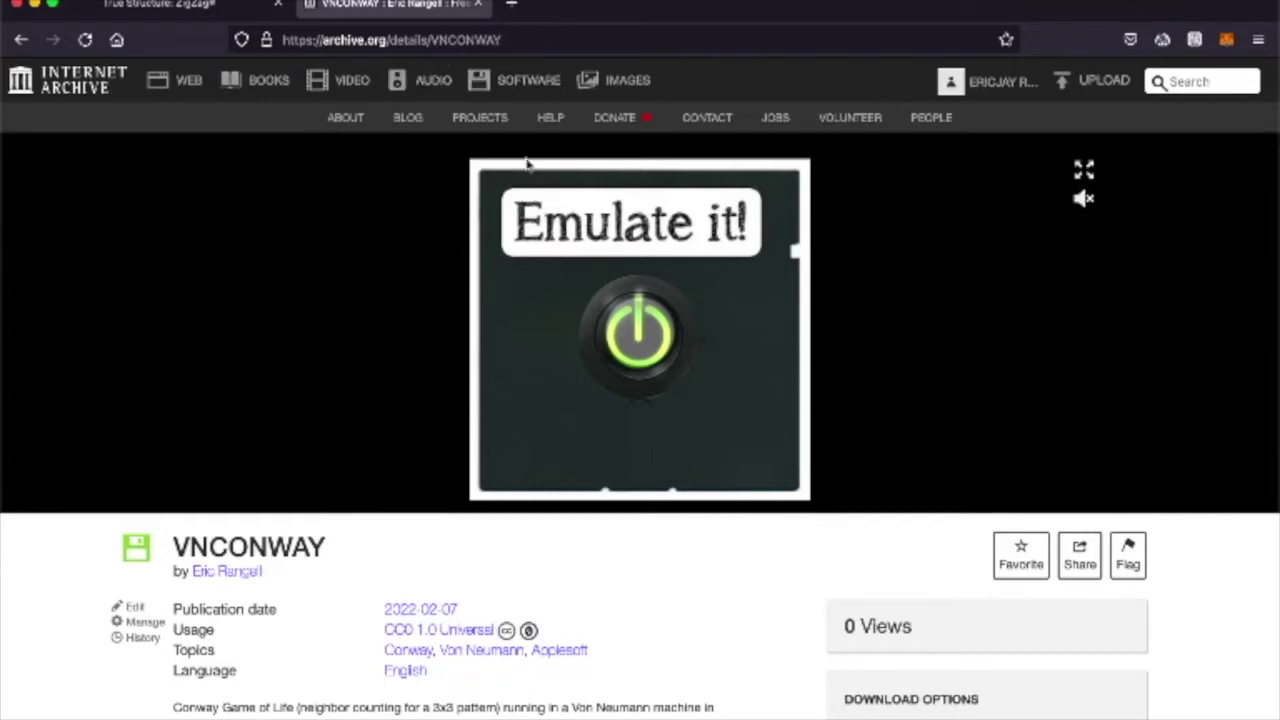
# Step: Launch the VNCONWAY emulation full screen and boot it to the Von Neumann program menu
pyautogui.click(631, 331)
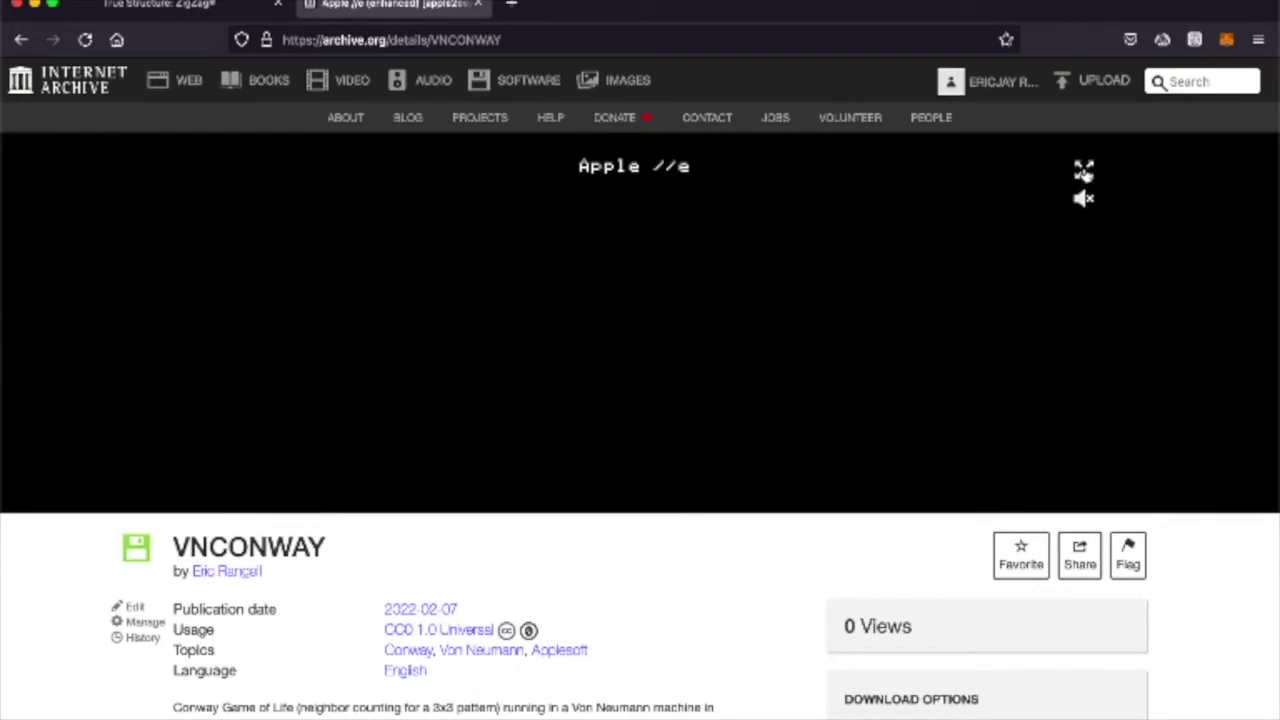
pyautogui.click(1090, 171)
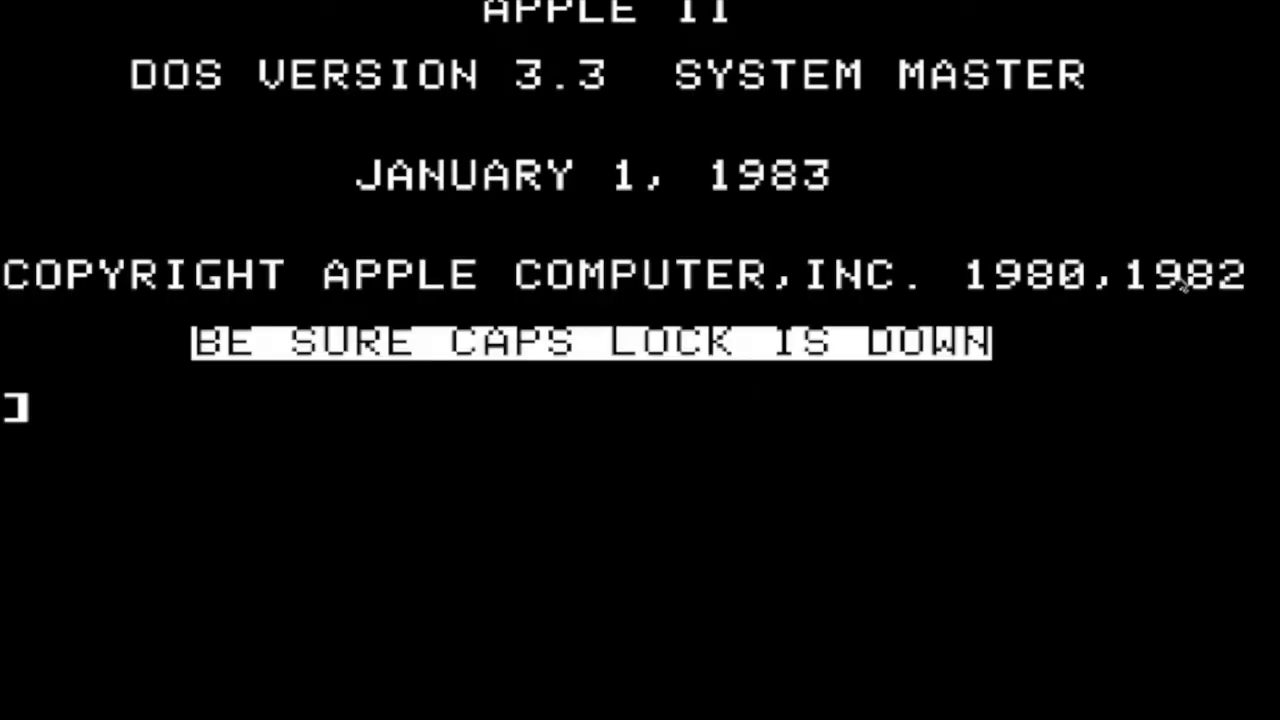
pyautogui.press('Return')
pyautogui.press('Return')
pyautogui.press('Return')
pyautogui.press('Return')
pyautogui.press('Return')
pyautogui.press('Return')
pyautogui.press('Return')
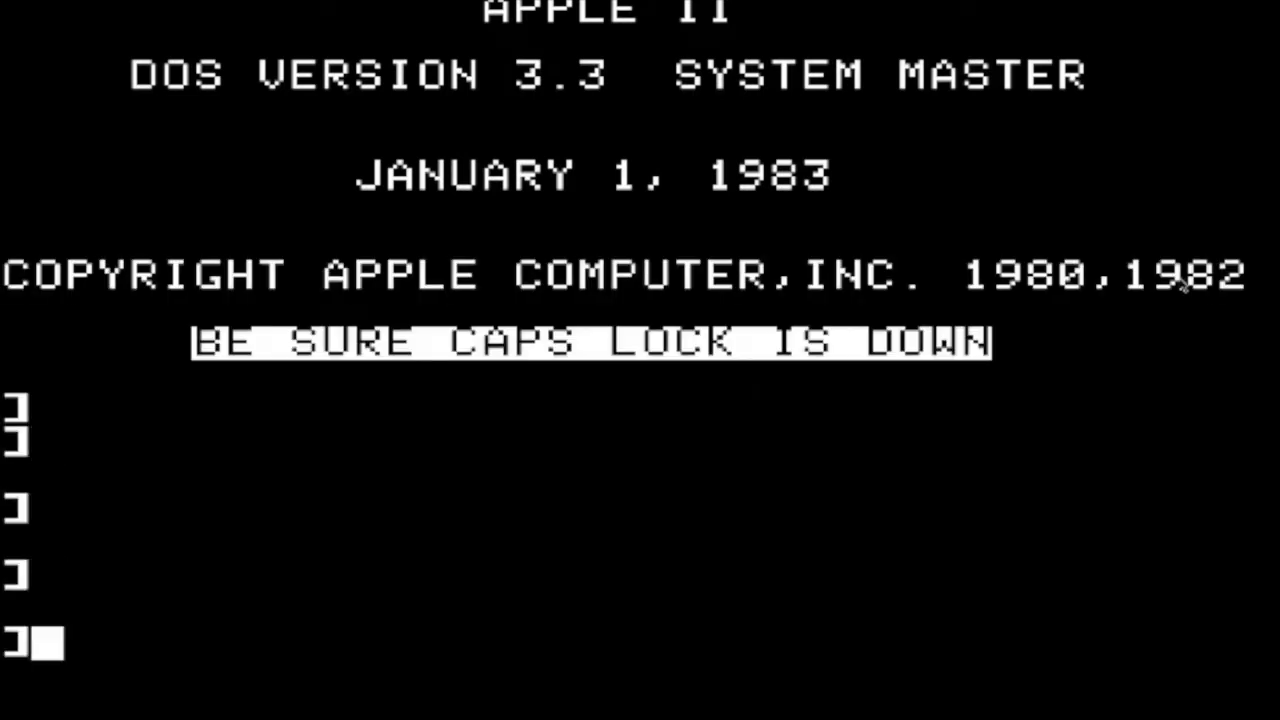
pyautogui.press('Return')
pyautogui.press('Return')
pyautogui.press('Return')
pyautogui.press('Return')
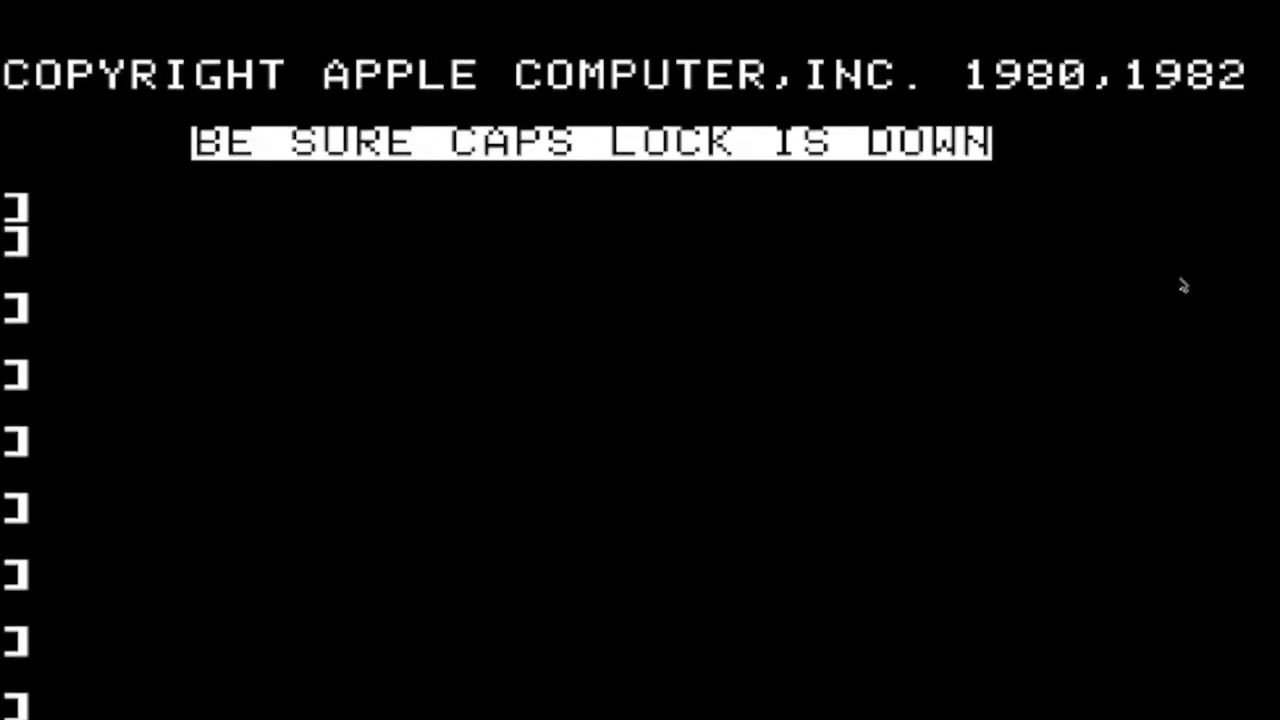
pyautogui.press('Return')
pyautogui.press('Return')
pyautogui.press('Return')
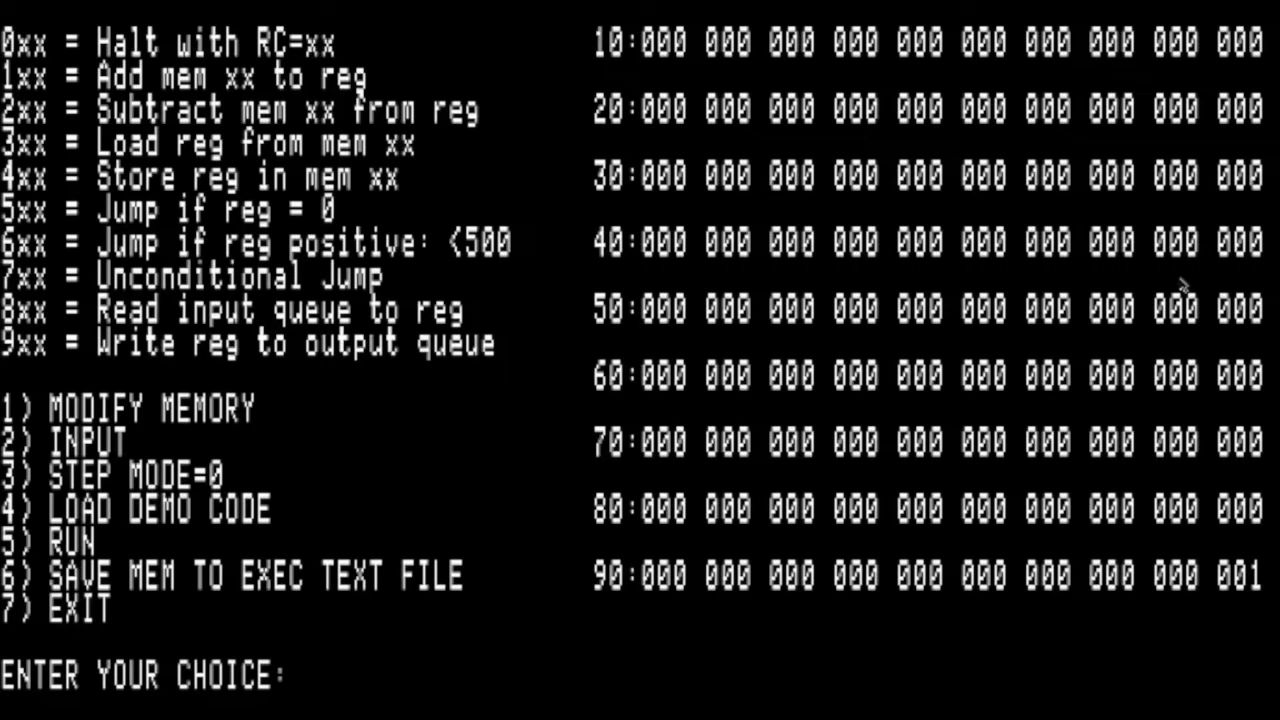
# Step: Load the demo code with choice 4, then pick choice 1, MODIFY MEMORY
pyautogui.write('4')
pyautogui.press('Return')
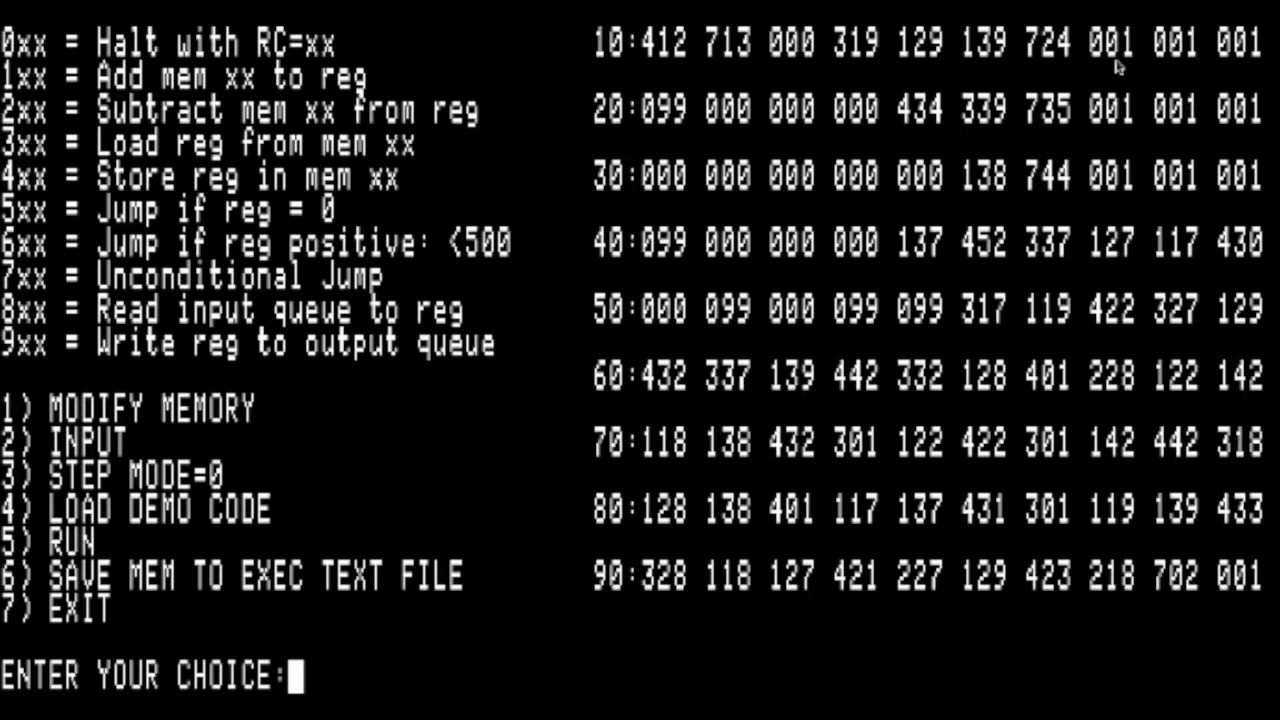
pyautogui.write('1')
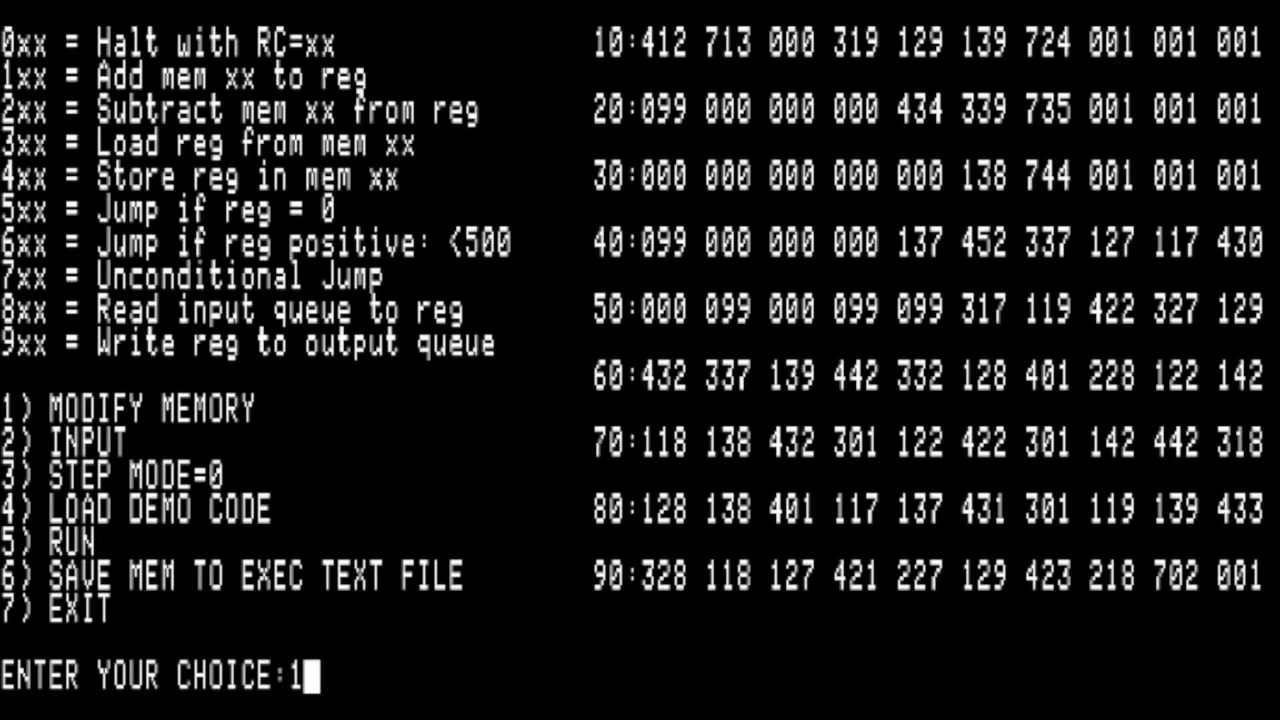
# Step: Set memory addresses 17 and 19 to 000
pyautogui.press('Return')
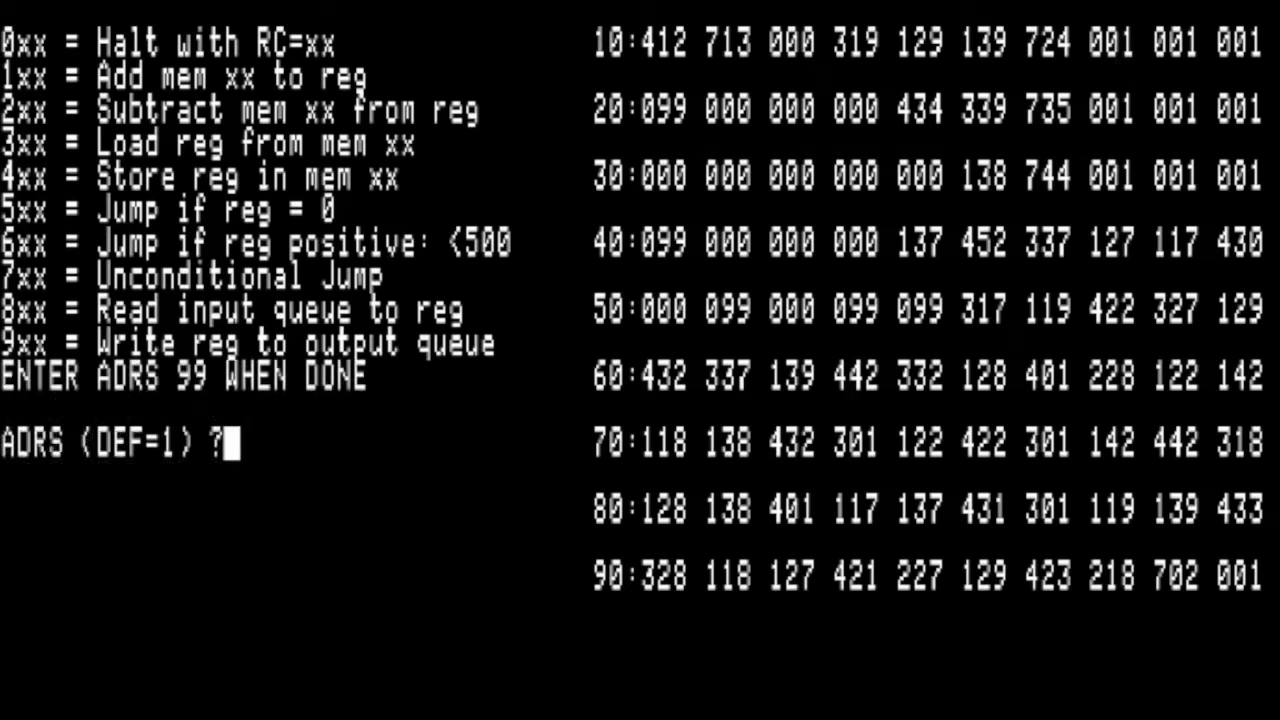
pyautogui.write('17')
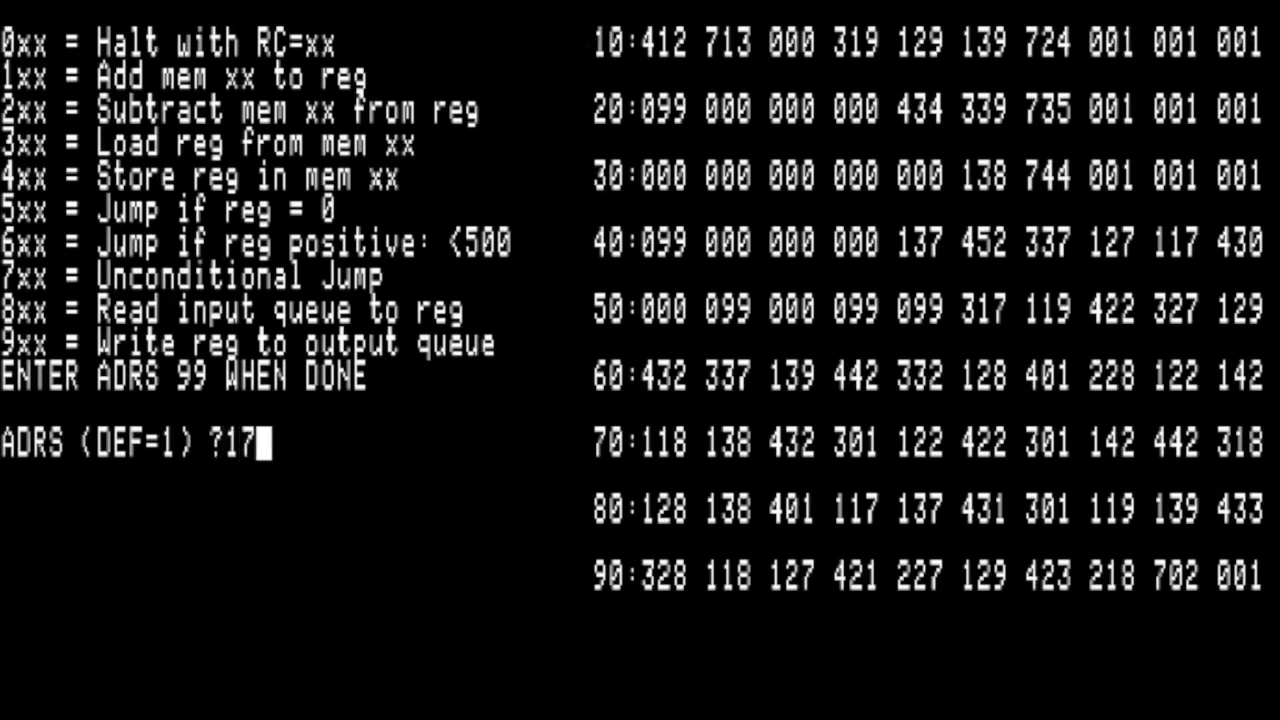
pyautogui.press('Return')
pyautogui.write('0')
pyautogui.press('Return')
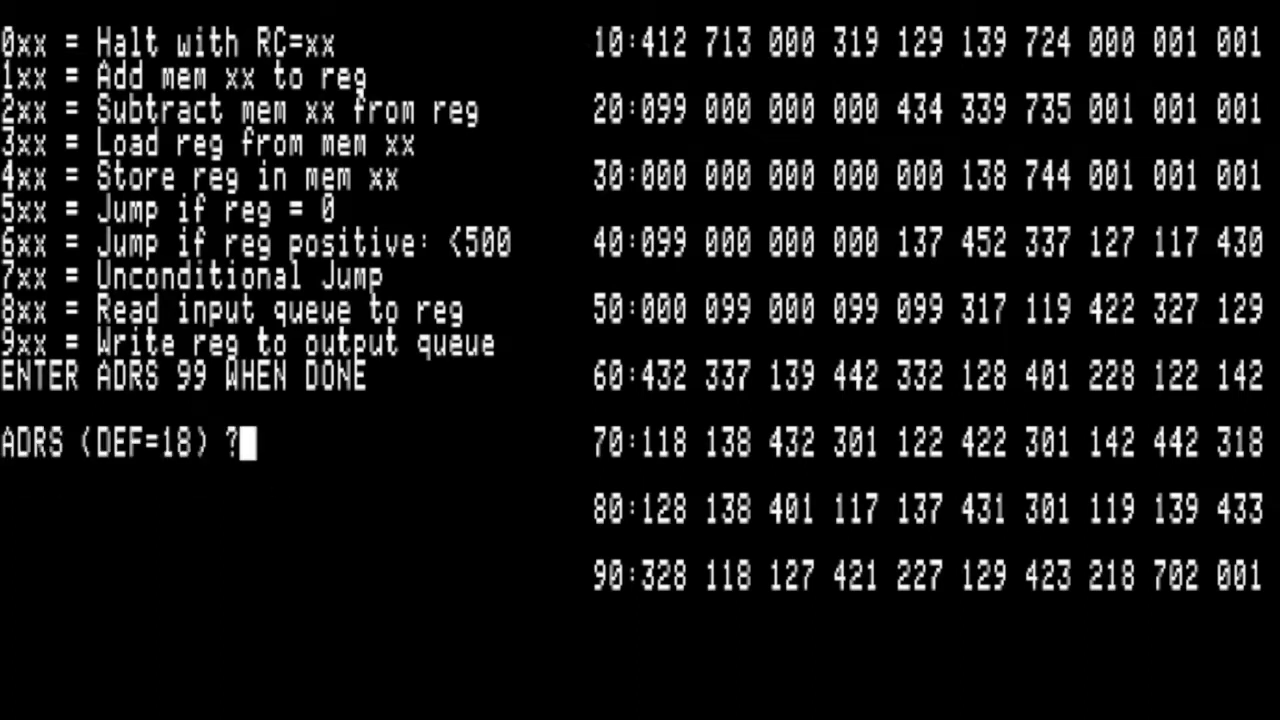
pyautogui.write('19')
pyautogui.press('Return')
pyautogui.write('0')
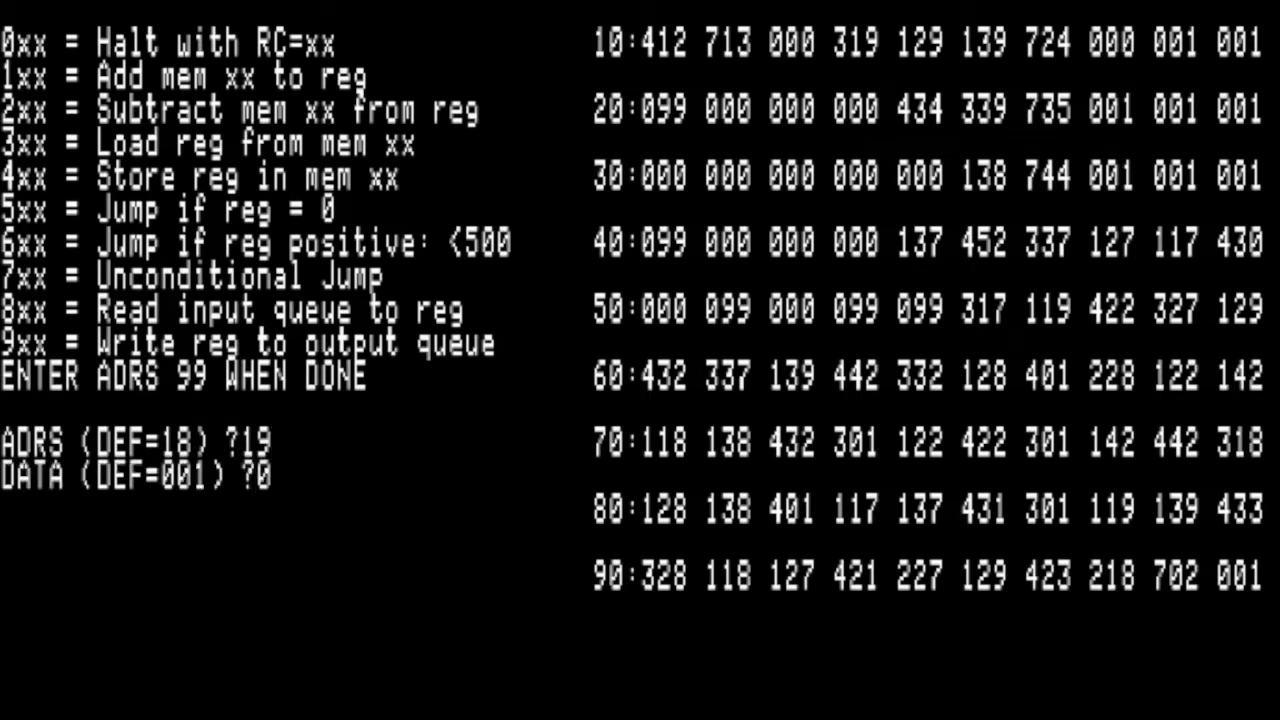
pyautogui.press('Return')
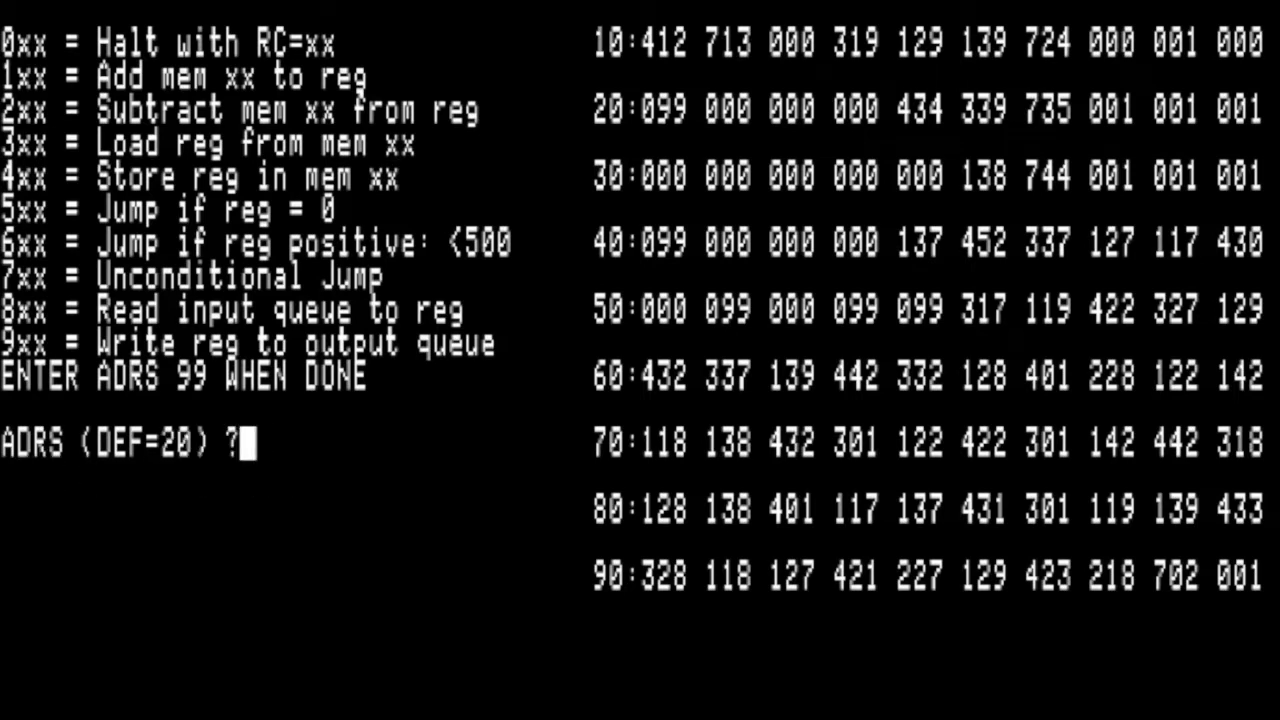
# Step: Set addresses 28 and 29 to 000 and exit editing with 99
pyautogui.write('28')
pyautogui.press('Return')
pyautogui.write('0')
pyautogui.press('Return')
pyautogui.write('29')
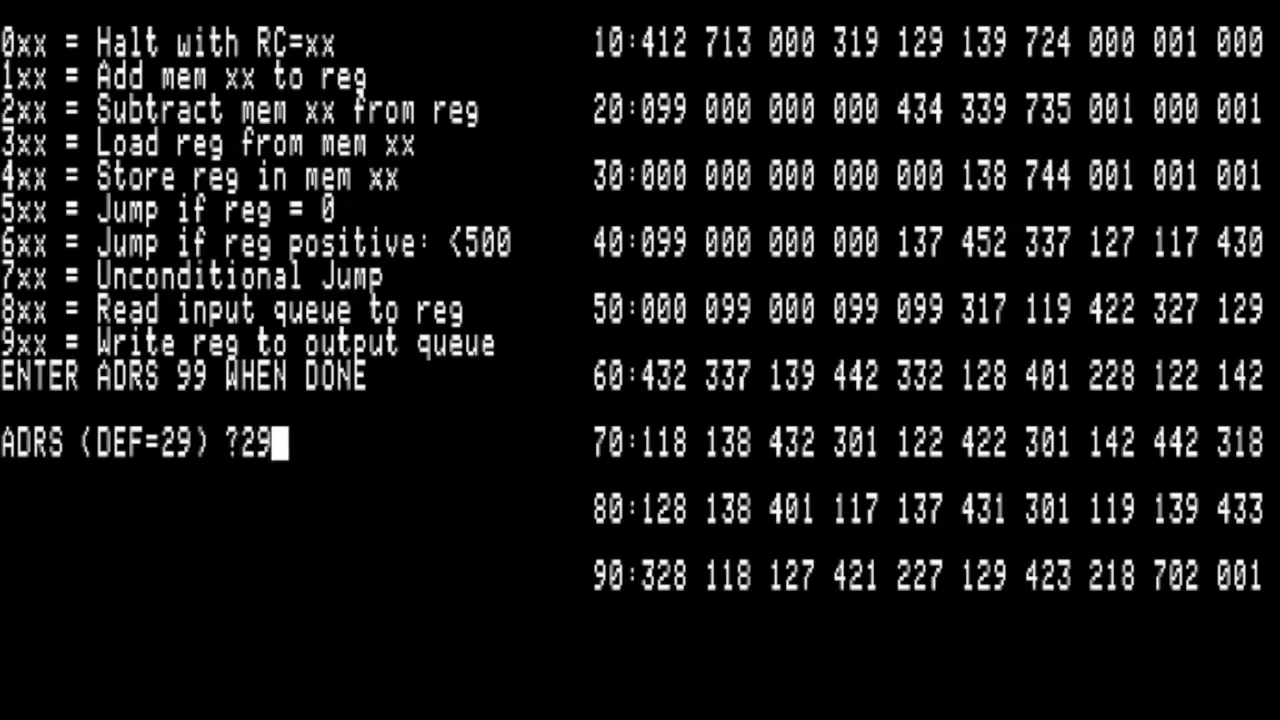
pyautogui.press('Return')
pyautogui.write('0')
pyautogui.press('Return')
pyautogui.write('99')
pyautogui.press('Return')
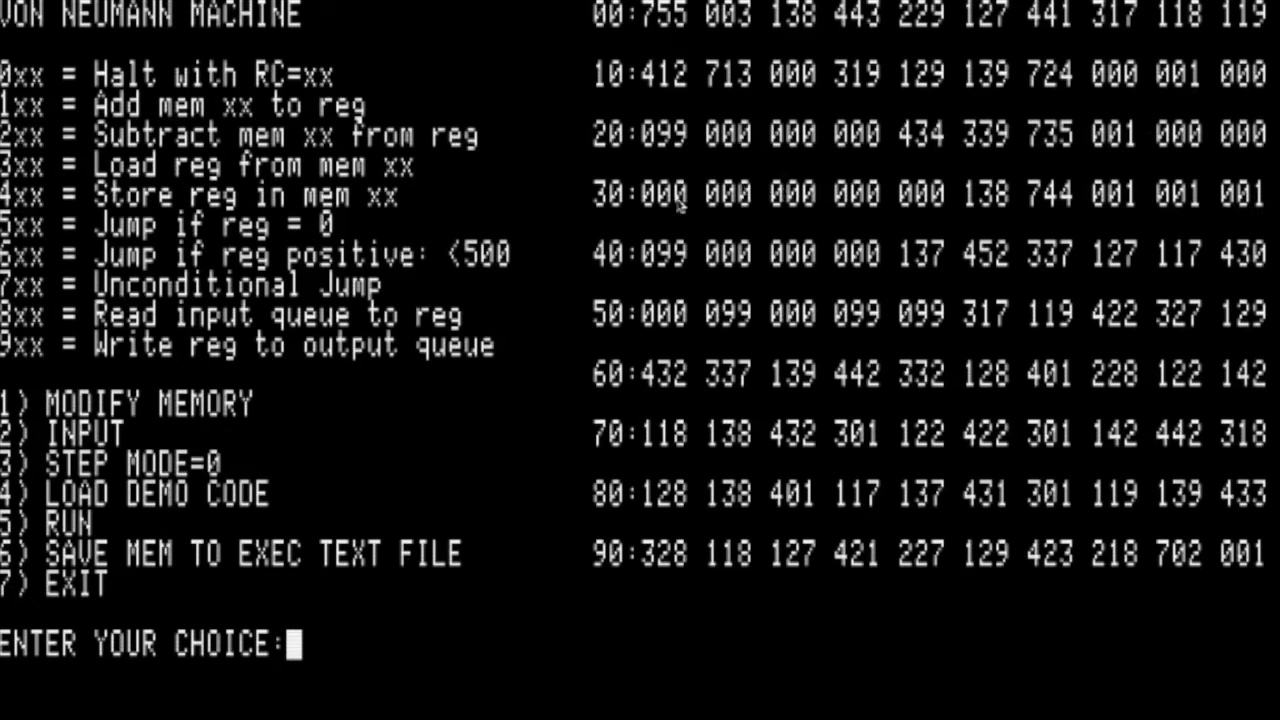
# Step: Run the program with choice 5 until it halts with RC=0, then return to the menu
pyautogui.write('5')
pyautogui.press('Return')
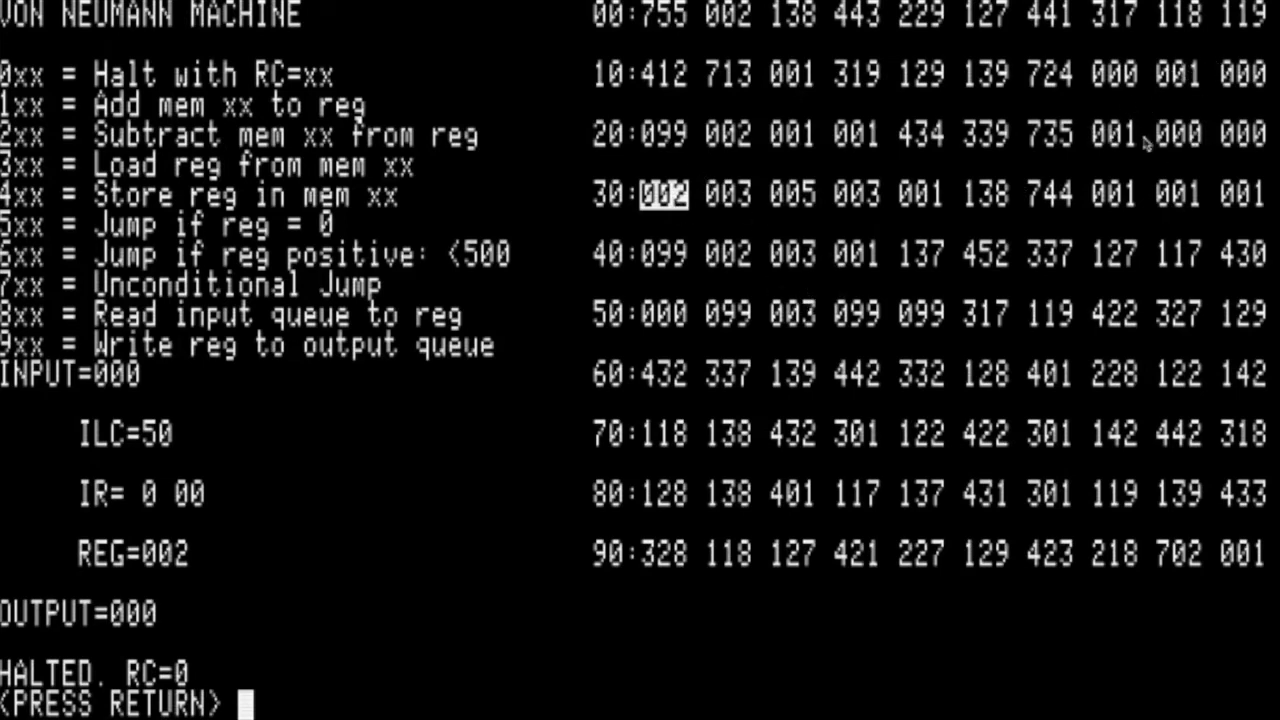
pyautogui.press('Return')
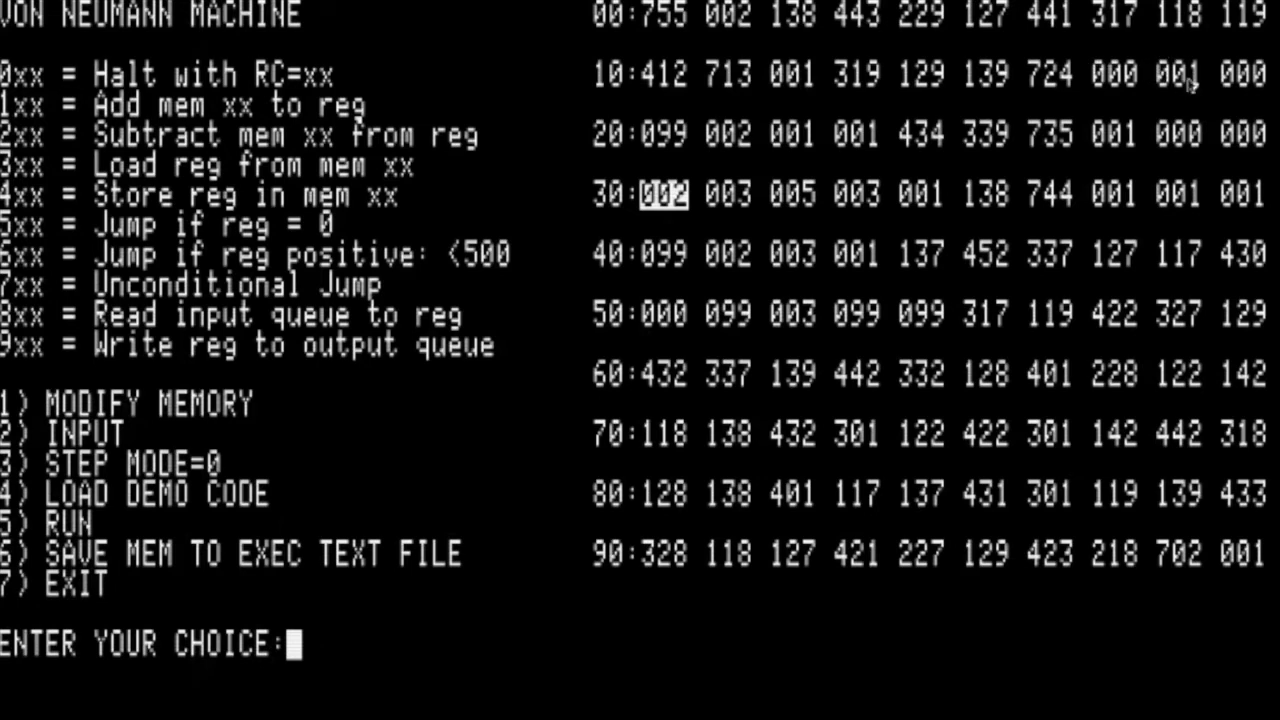
# Step: In MODIFY MEMORY, set addresses 18 and 39 to 000
pyautogui.write('1')
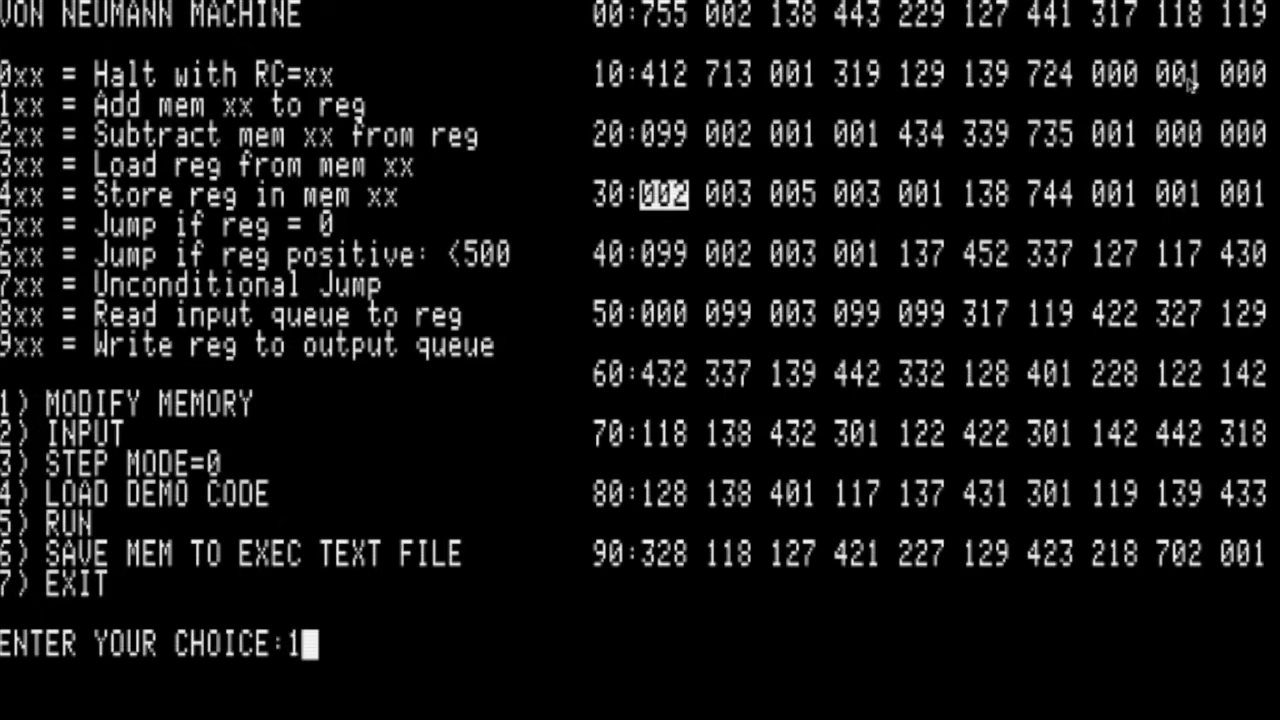
pyautogui.press('Return')
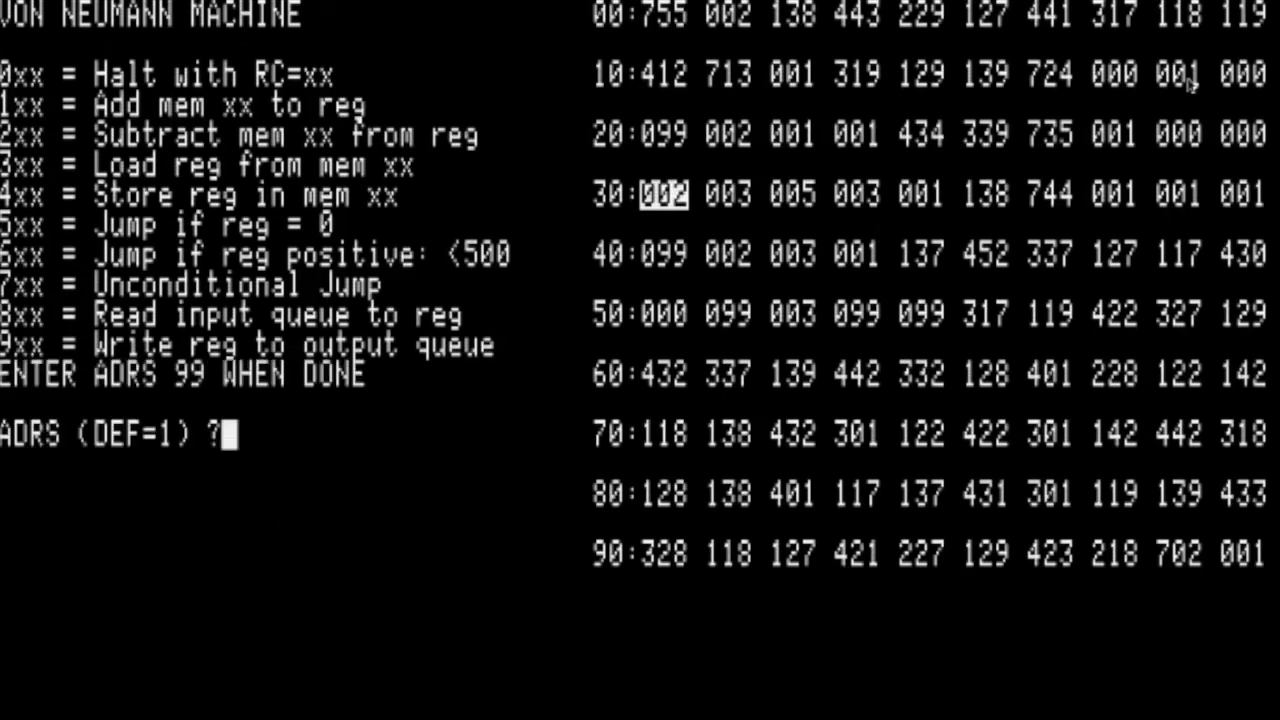
pyautogui.write('18')
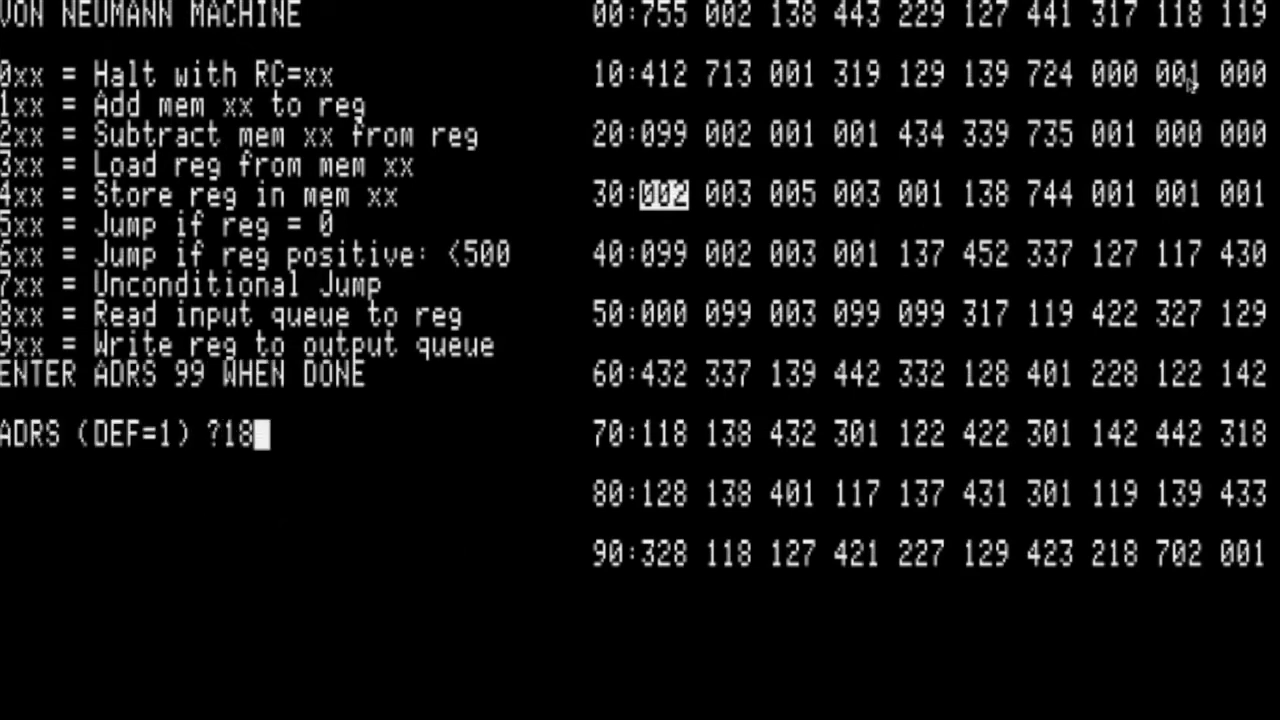
pyautogui.press('Return')
pyautogui.write('0')
pyautogui.press('Return')
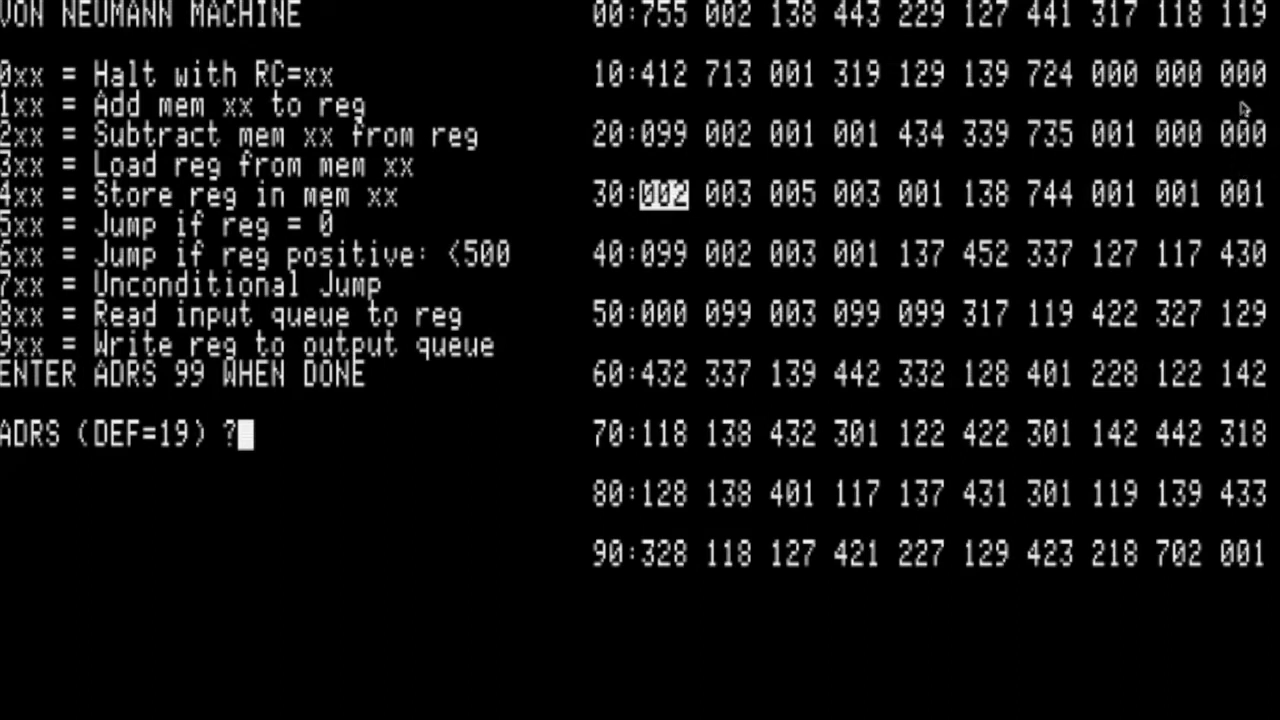
pyautogui.write('39')
pyautogui.press('Return')
pyautogui.write('0')
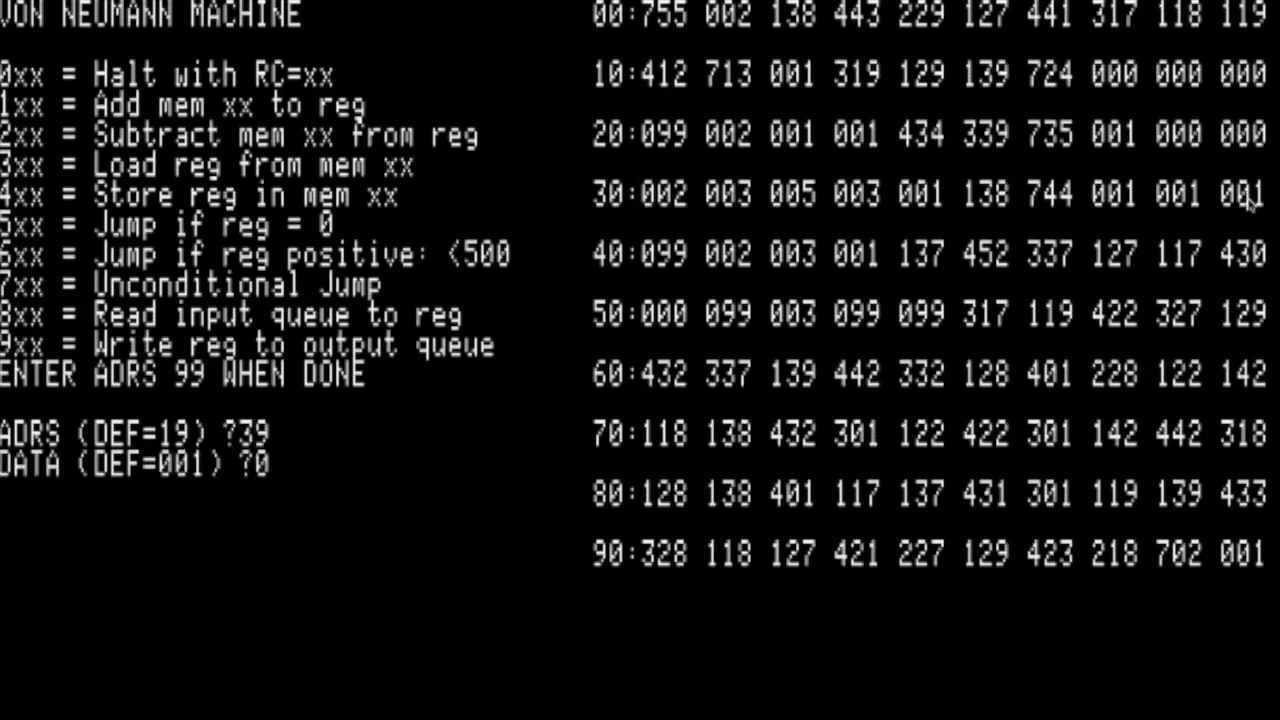
pyautogui.press('Return')
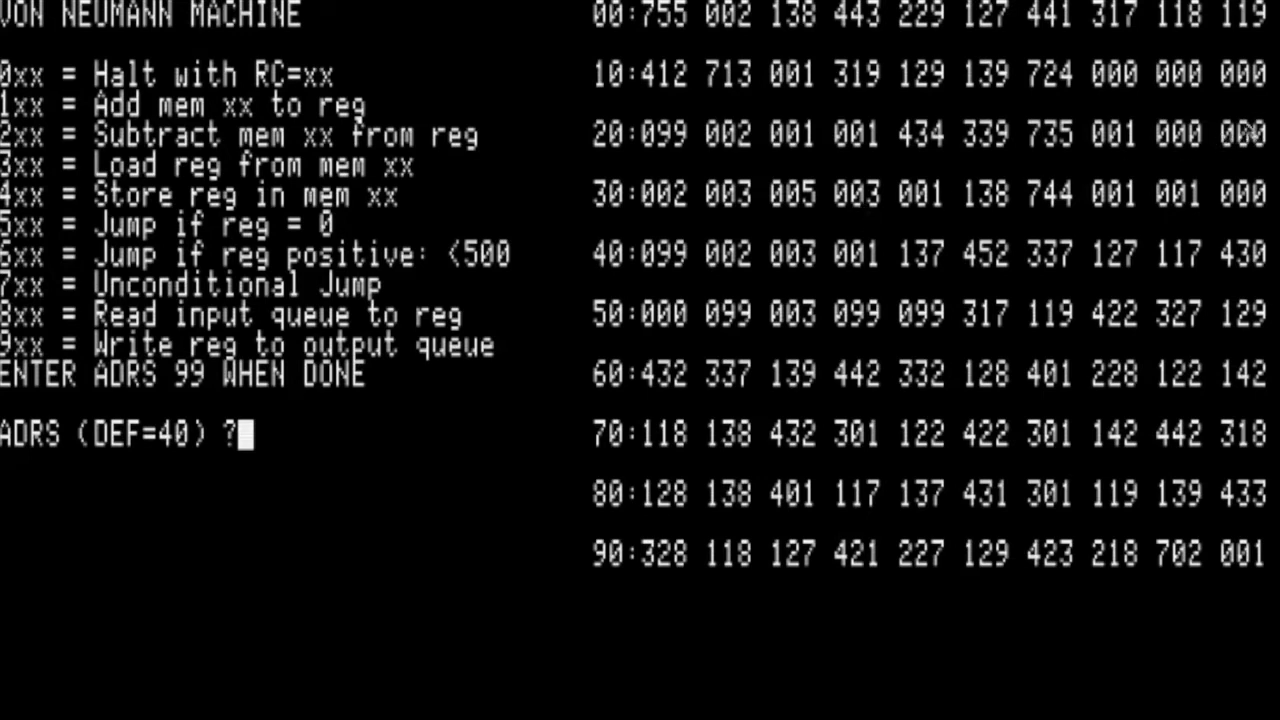
# Step: Set address 29 to 001 and leave memory editing with 99
pyautogui.write('29')
pyautogui.press('Return')
pyautogui.write('1')
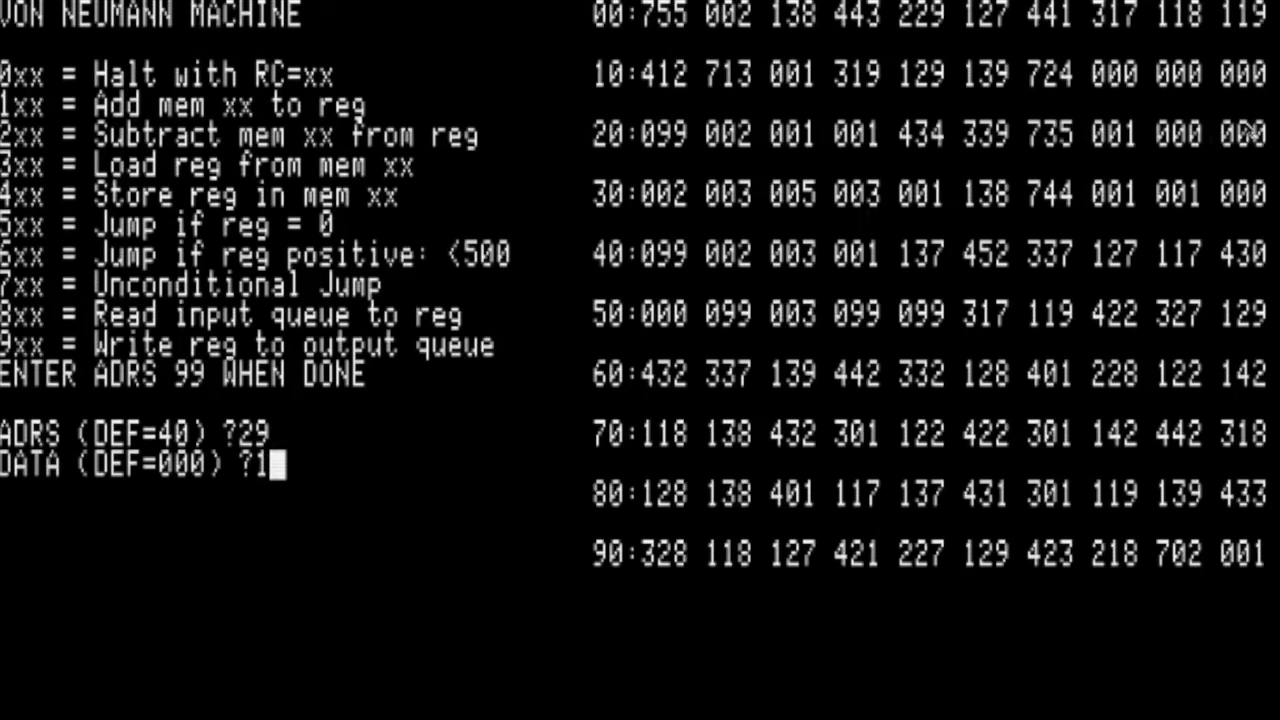
pyautogui.press('Return')
pyautogui.write('99')
pyautogui.press('Return')
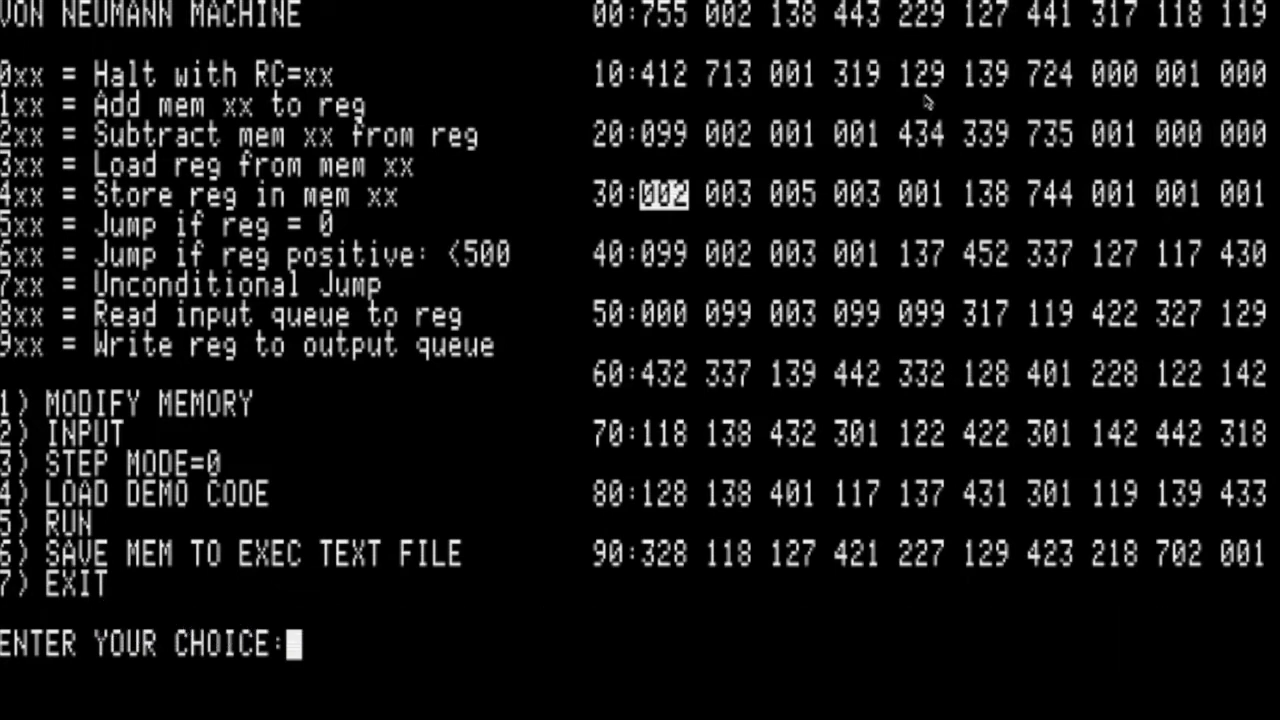
# Step: Enter memory editing and set addresses 17 and 19 to 001
pyautogui.press('1')
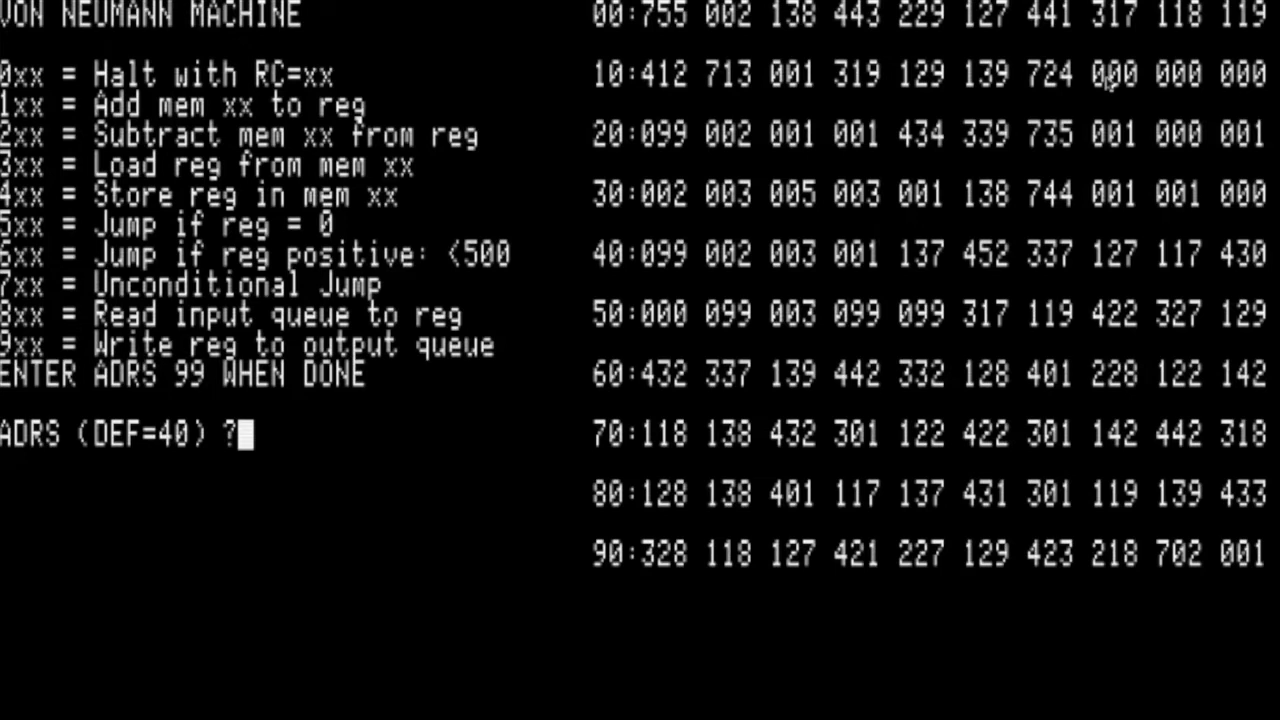
pyautogui.write('17')
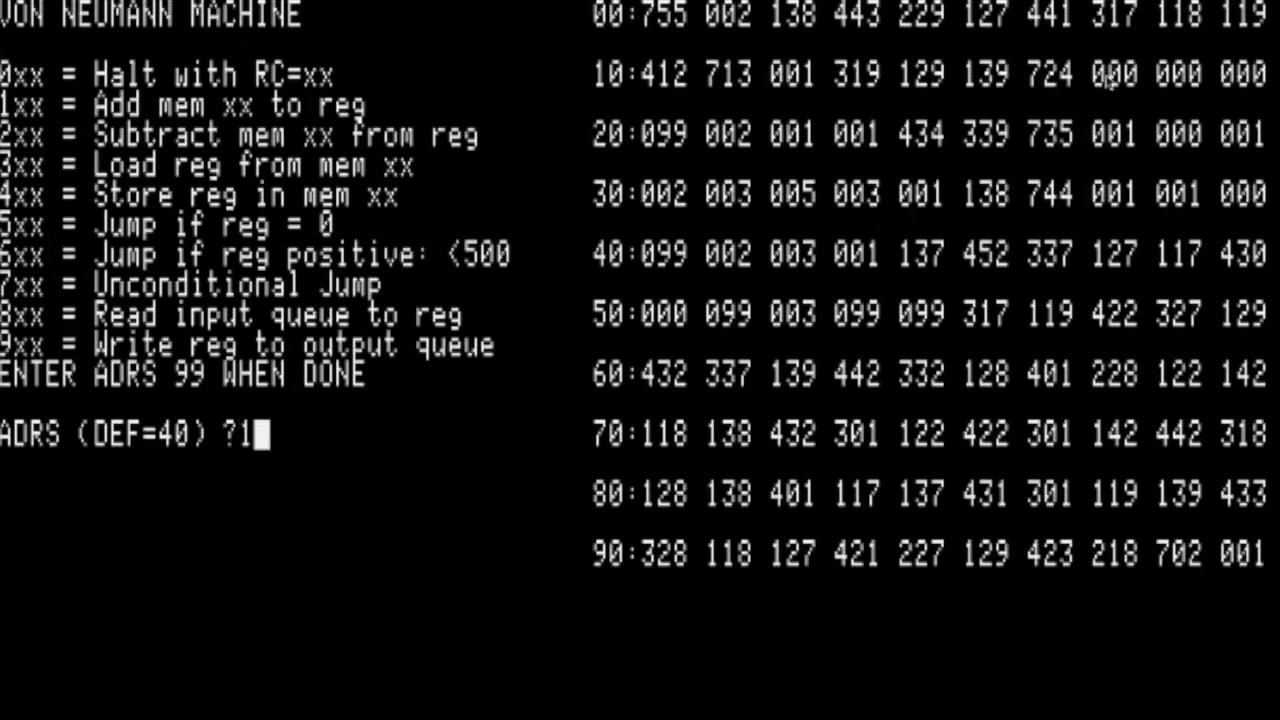
pyautogui.press('Return')
pyautogui.write('1')
pyautogui.press('Return')
pyautogui.press('Return')
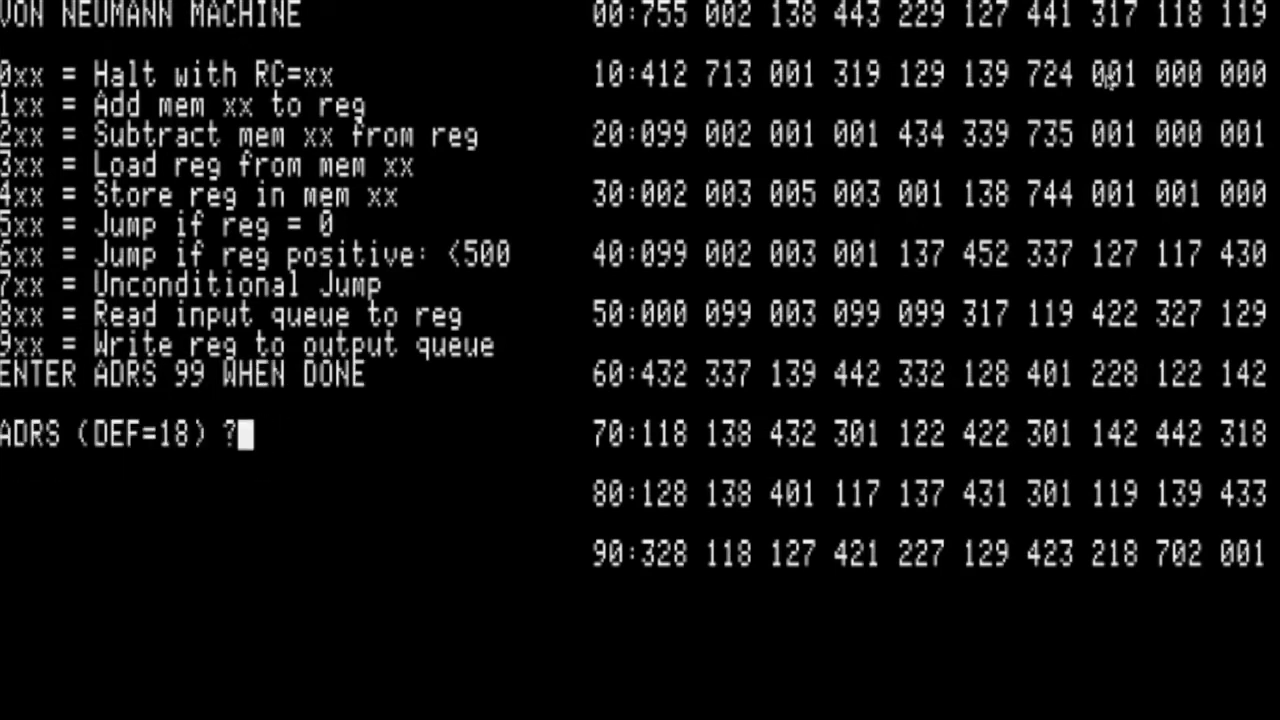
pyautogui.write('19')
pyautogui.press('Return')
pyautogui.write('1')
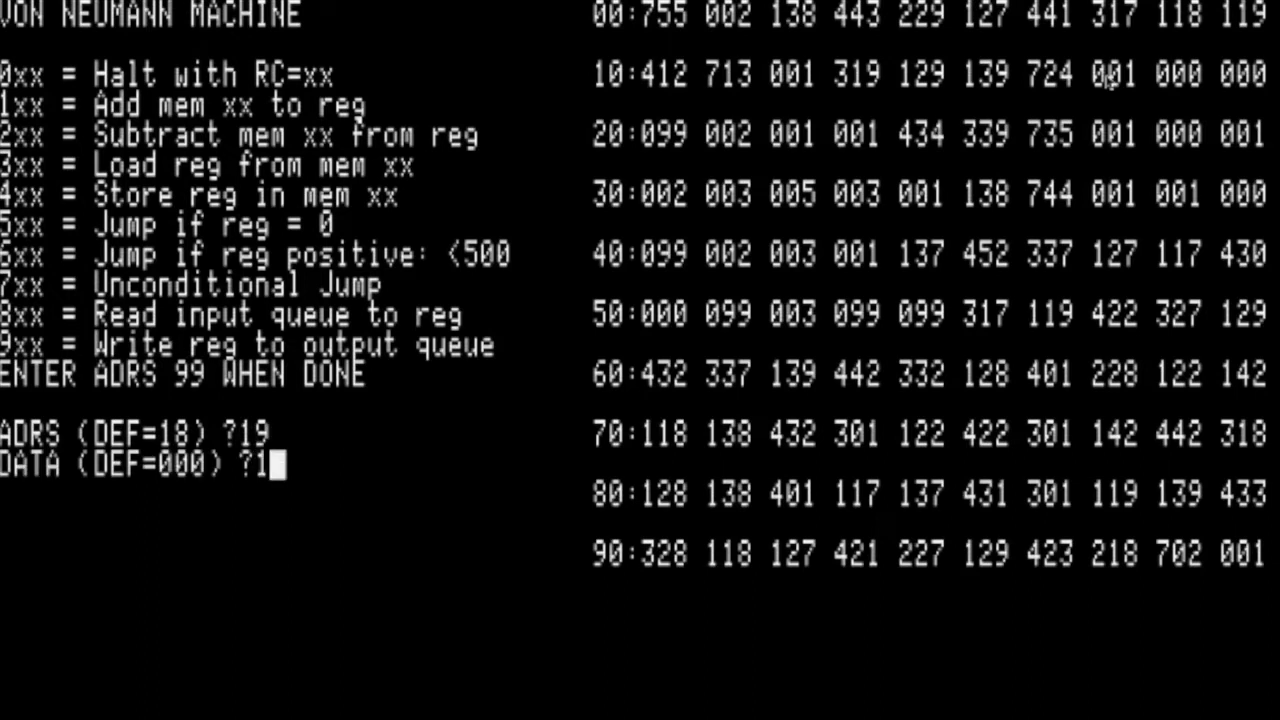
pyautogui.press('Return')
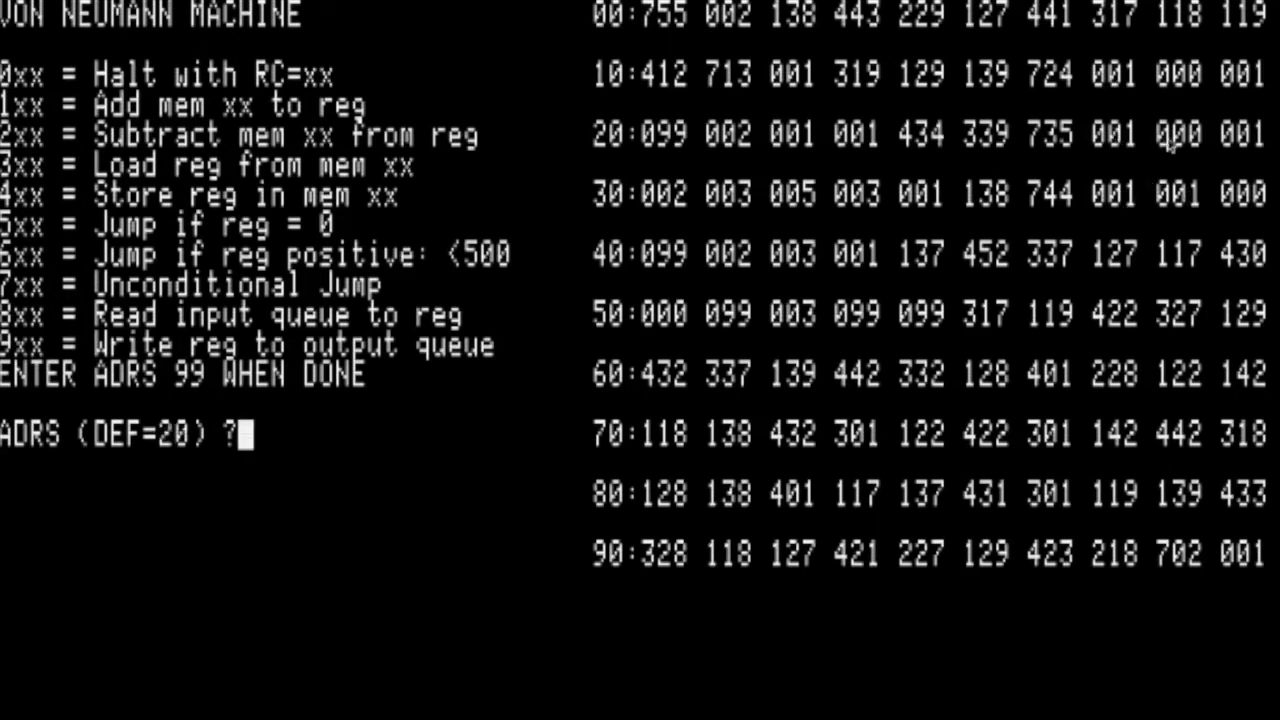
# Step: Set address 28 to 001, and addresses 29 and 37 to 000
pyautogui.write('28')
pyautogui.press('Return')
pyautogui.write('1')
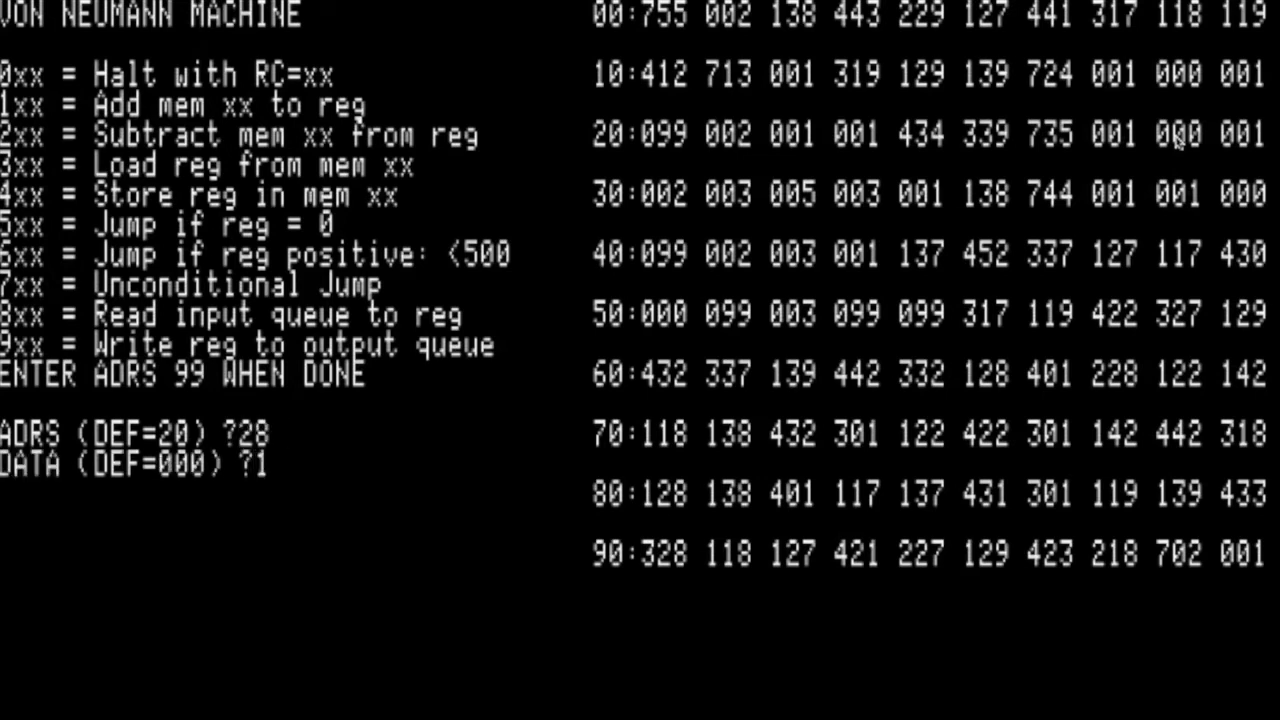
pyautogui.press('Return')
pyautogui.write('29')
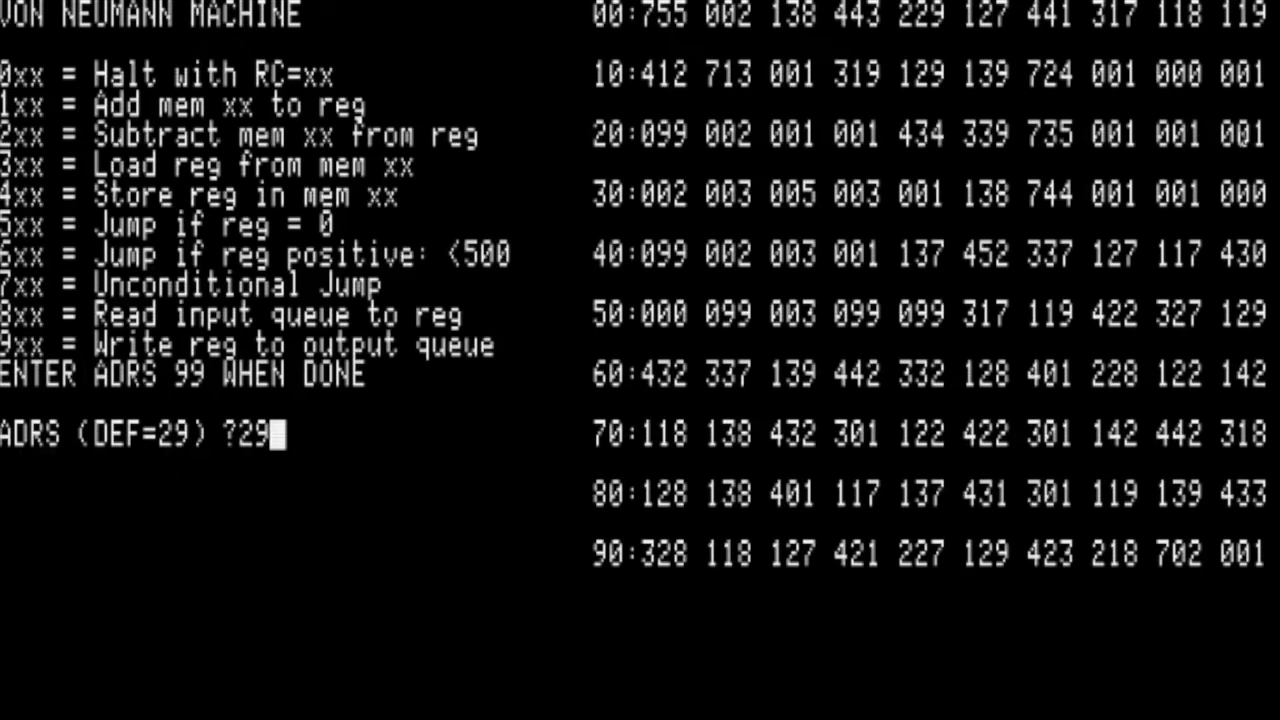
pyautogui.press('Return')
pyautogui.write('0')
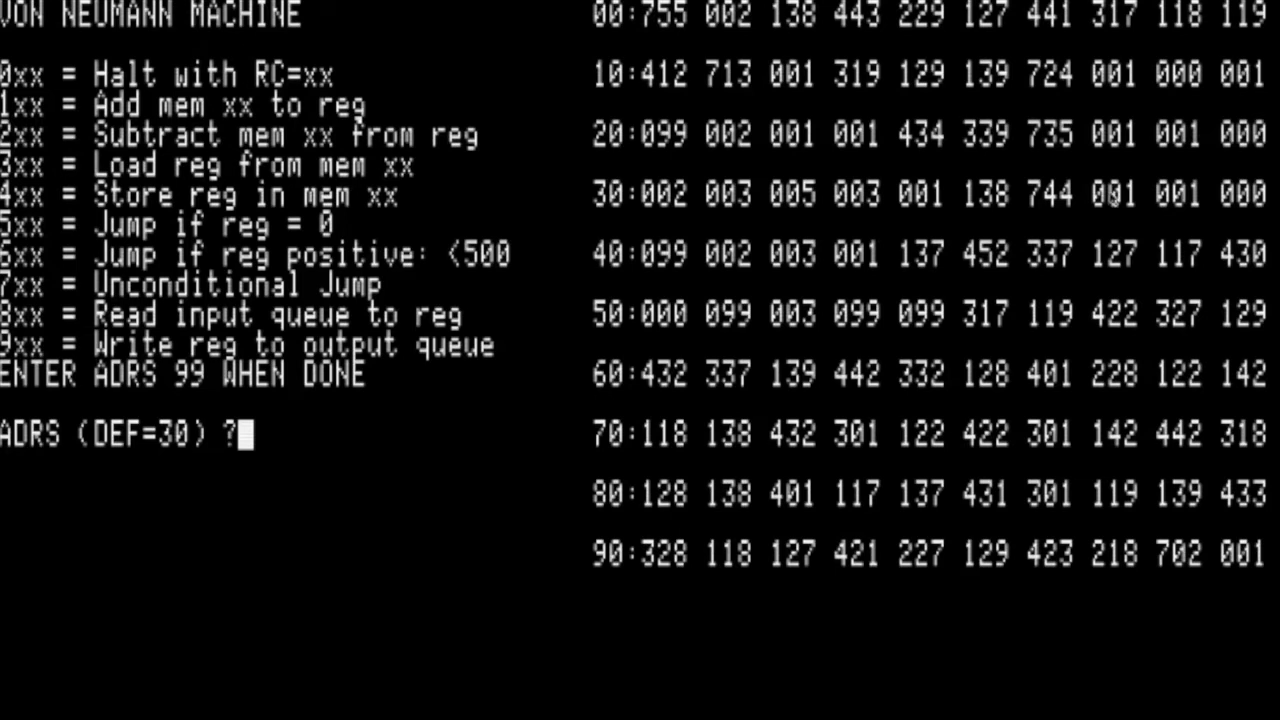
pyautogui.write('37')
pyautogui.press('Return')
pyautogui.write('0')
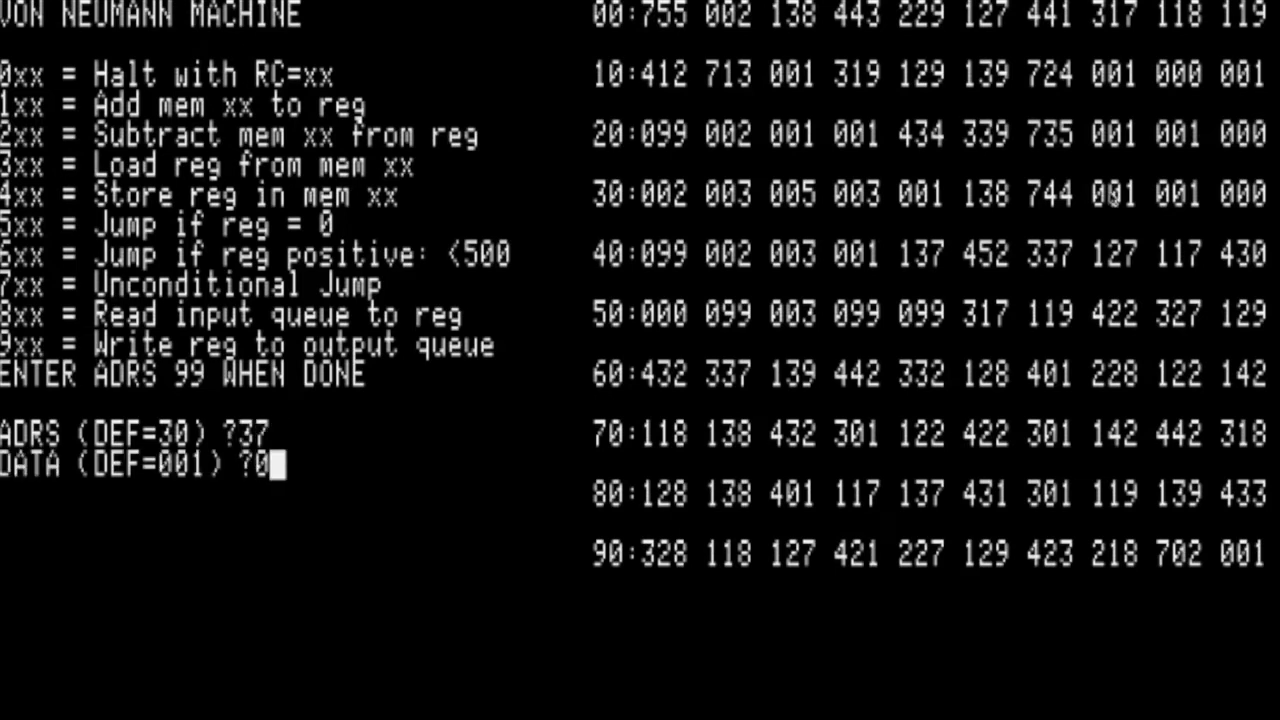
pyautogui.press('Return')
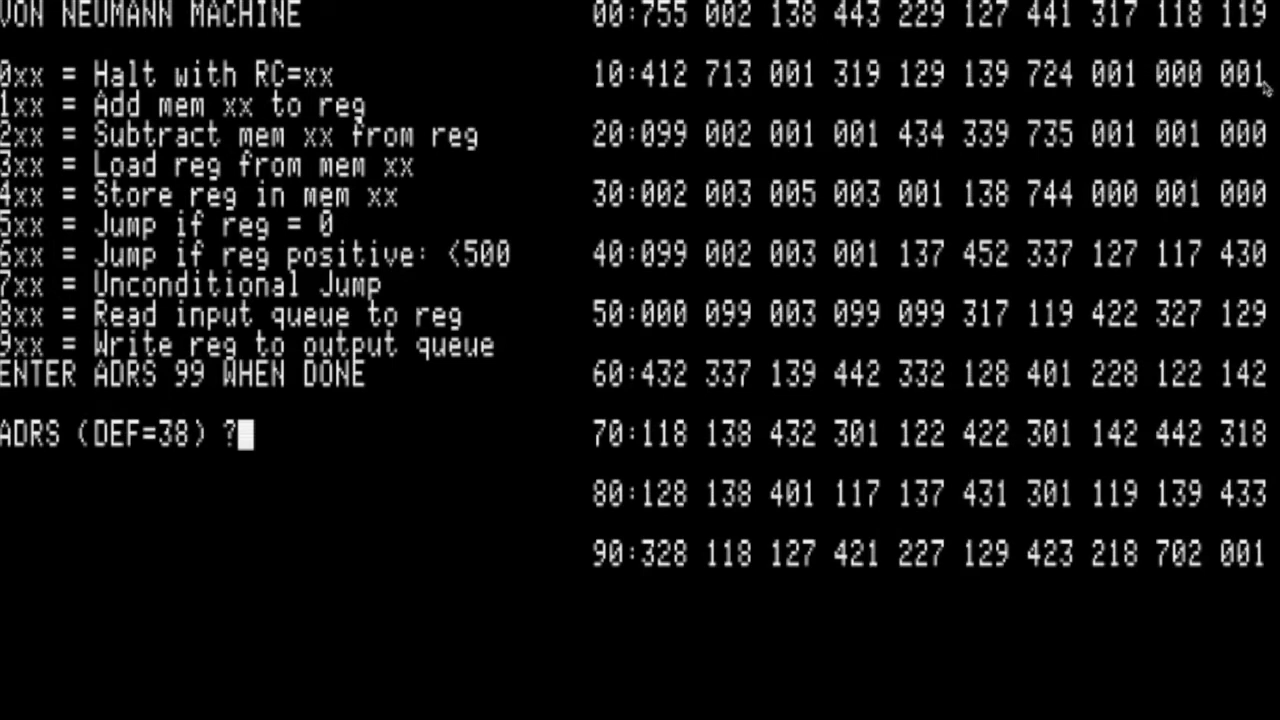
# Step: Leave address 5 at its existing value 127 and exit editing with 99
pyautogui.write('5')
pyautogui.press('Return')
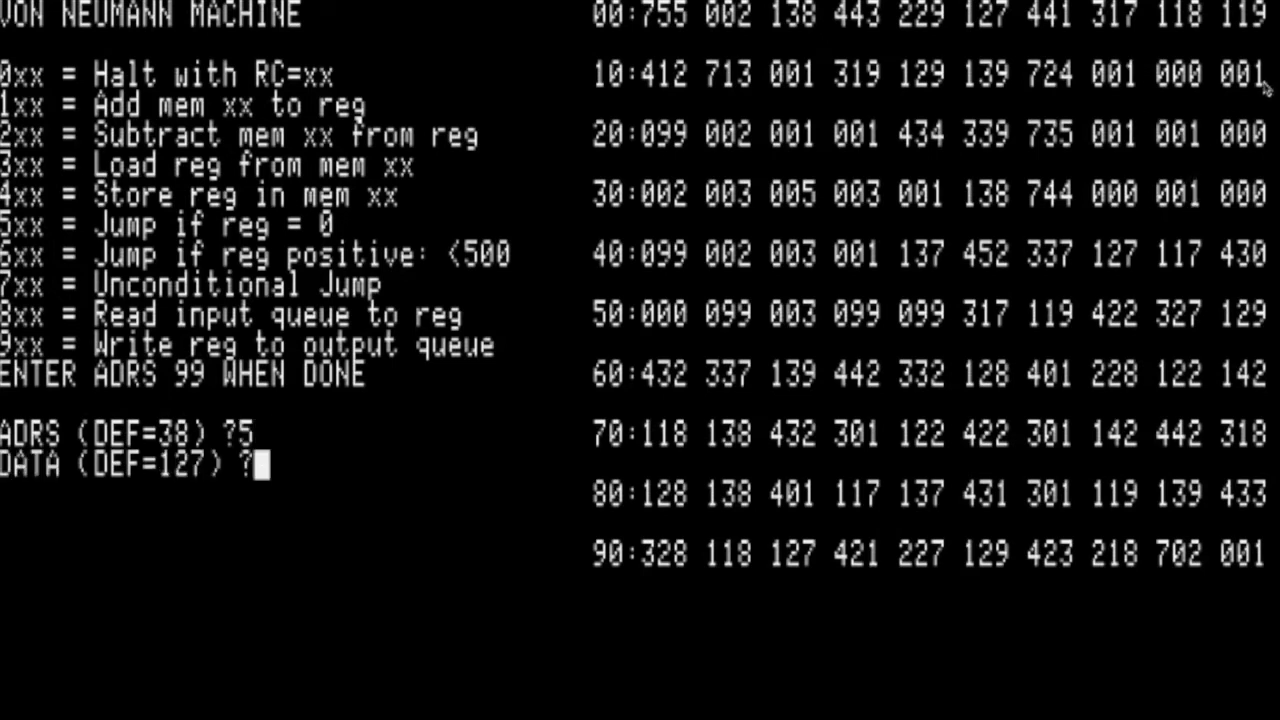
pyautogui.press('Return')
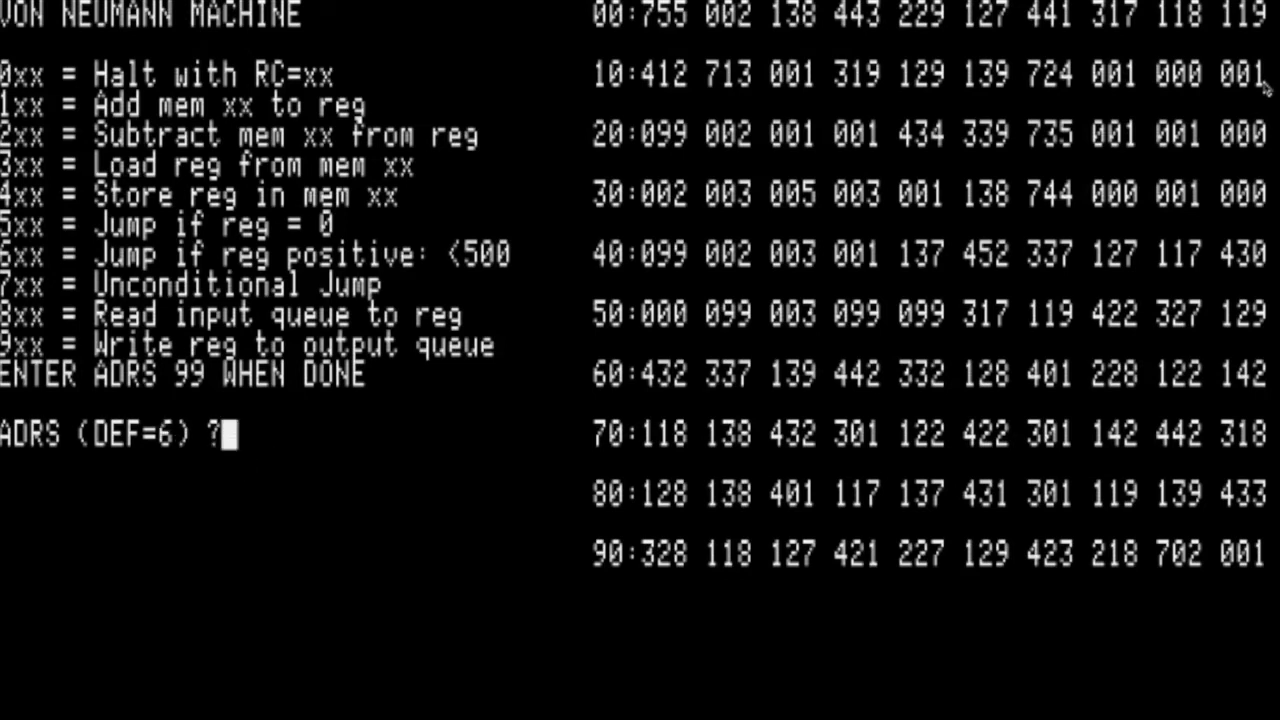
pyautogui.write('99')
pyautogui.press('Return')
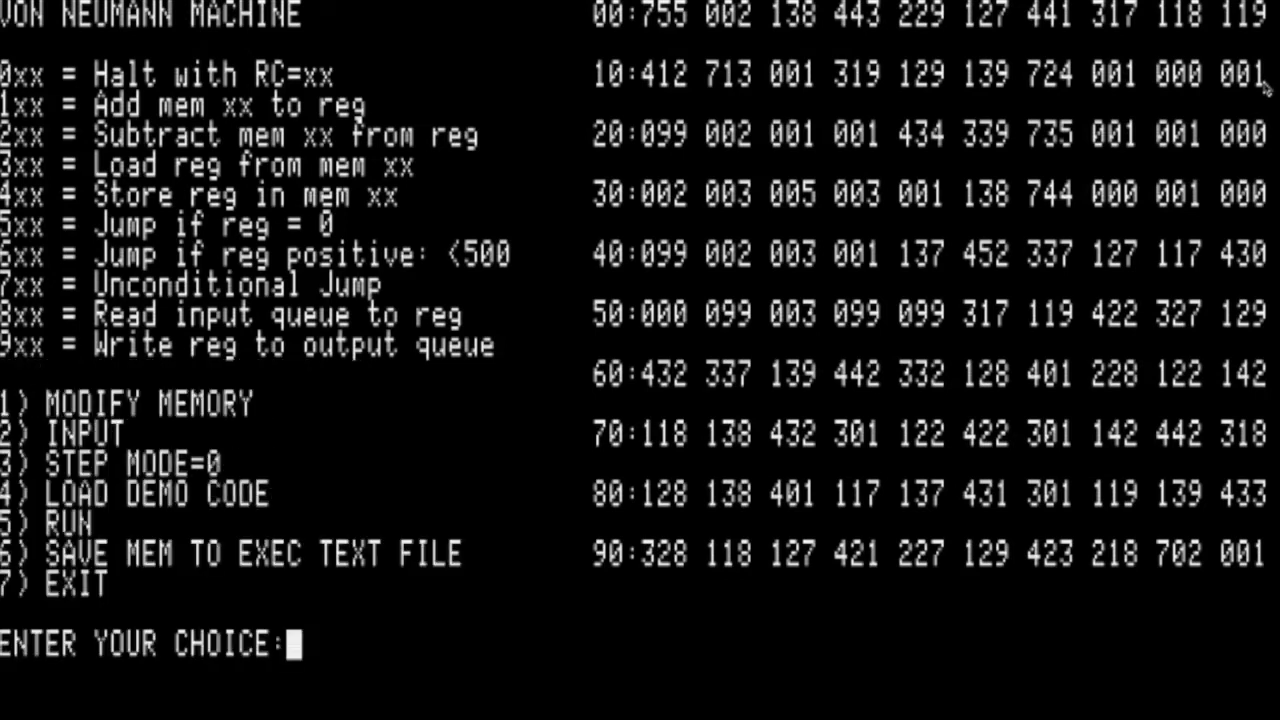
# Step: Run the edited Von Neumann program with choice 5
pyautogui.write('5')
pyautogui.press('Return')
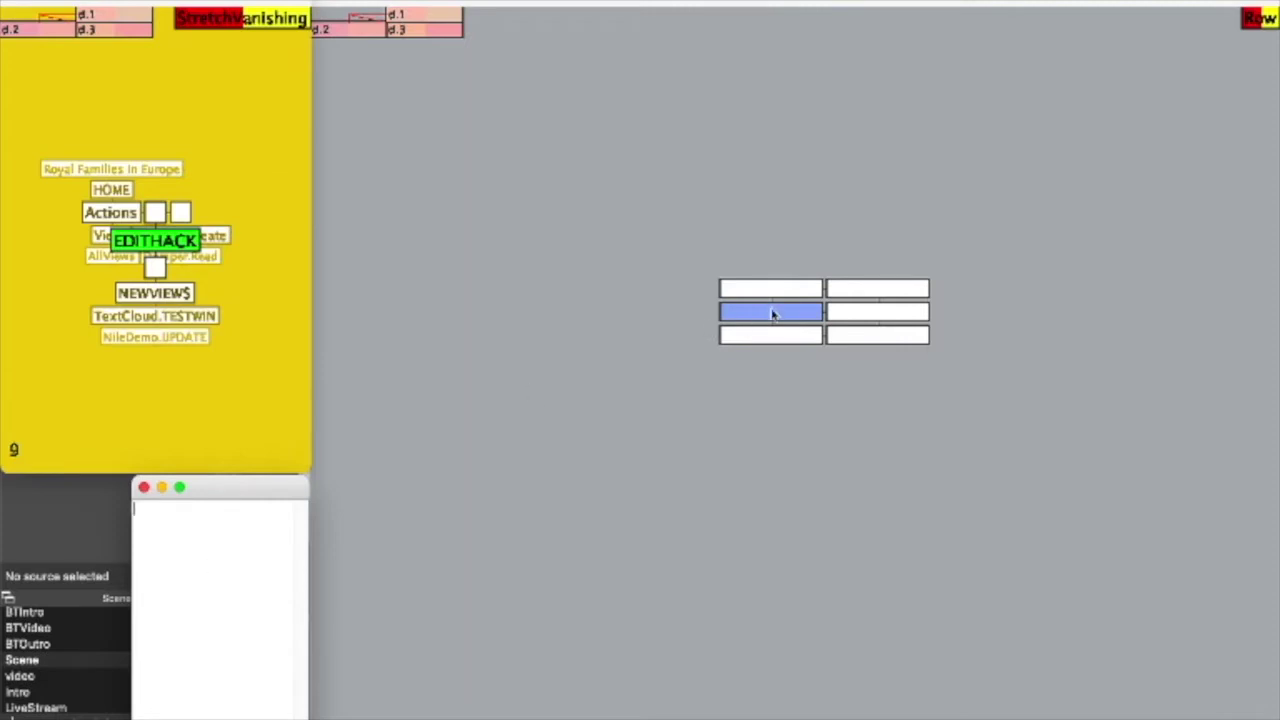
# Step: Erase the stray typed text, restore HOME, and add an empty cell above Royal Families in Europe
pyautogui.write('eric')
pyautogui.press('BackSpace')
pyautogui.press('BackSpace')
pyautogui.press('BackSpace')
pyautogui.press('BackSpace')
pyautogui.click(568, 290)
pyautogui.press('Escape')
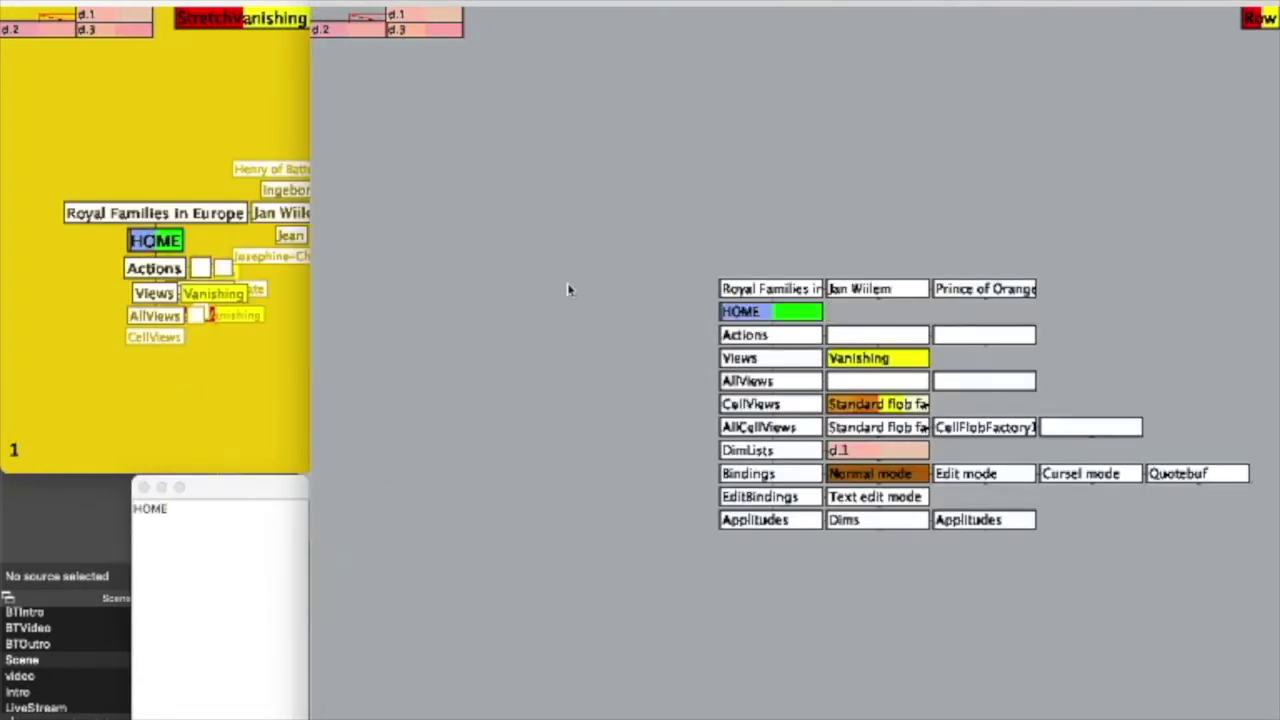
pyautogui.press('Up')
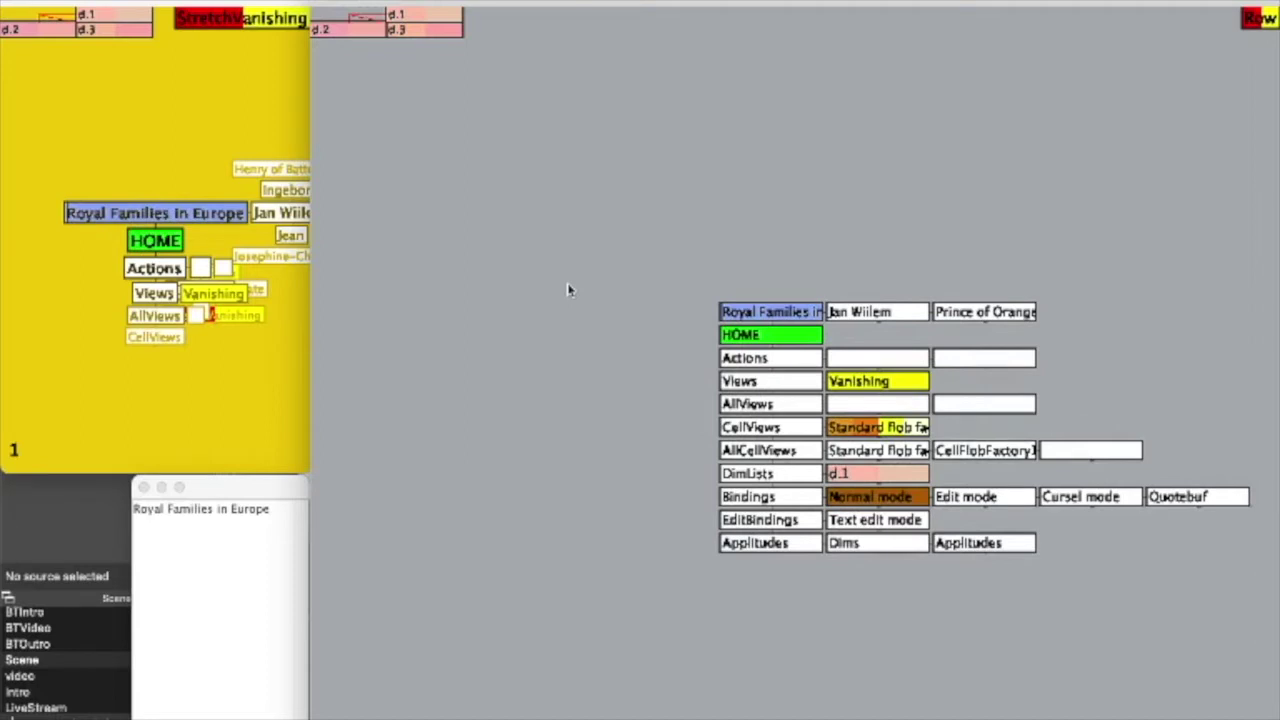
pyautogui.press('Up')
pyautogui.press('Up')
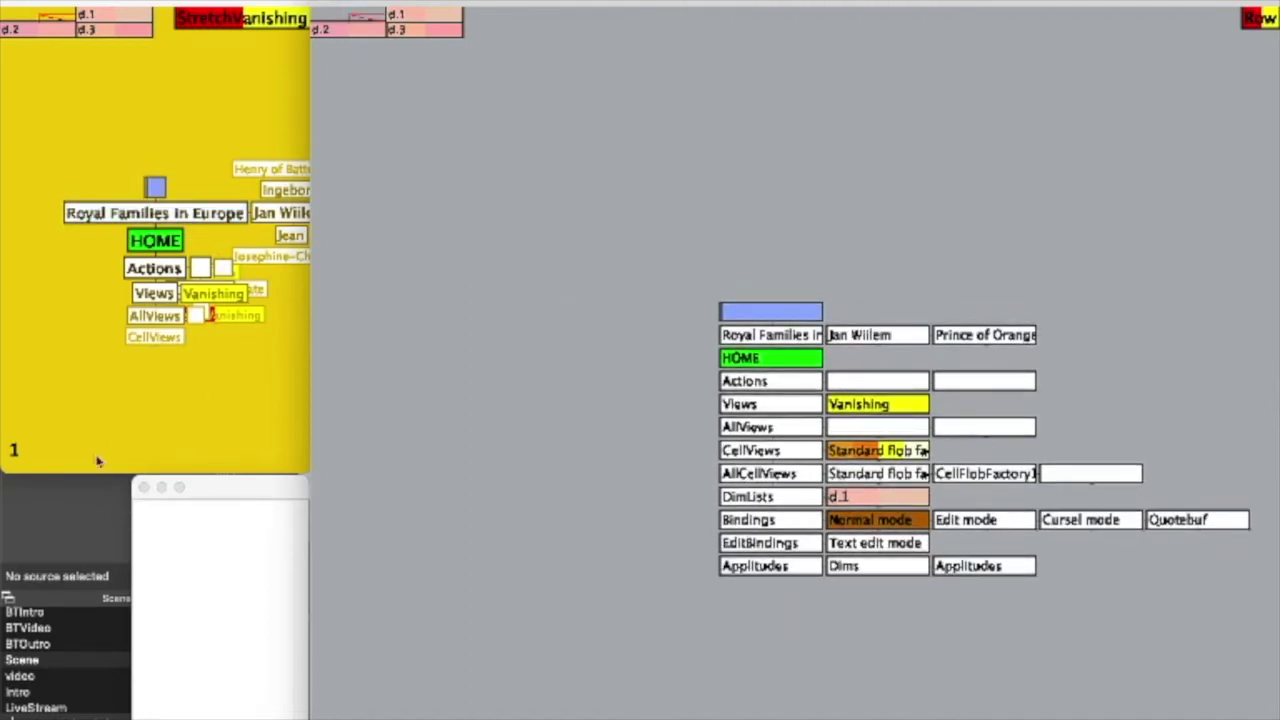
# Step: Name the new empty cell ConwayGOL
pyautogui.click(223, 551)
pyautogui.write('ConwayGOL')
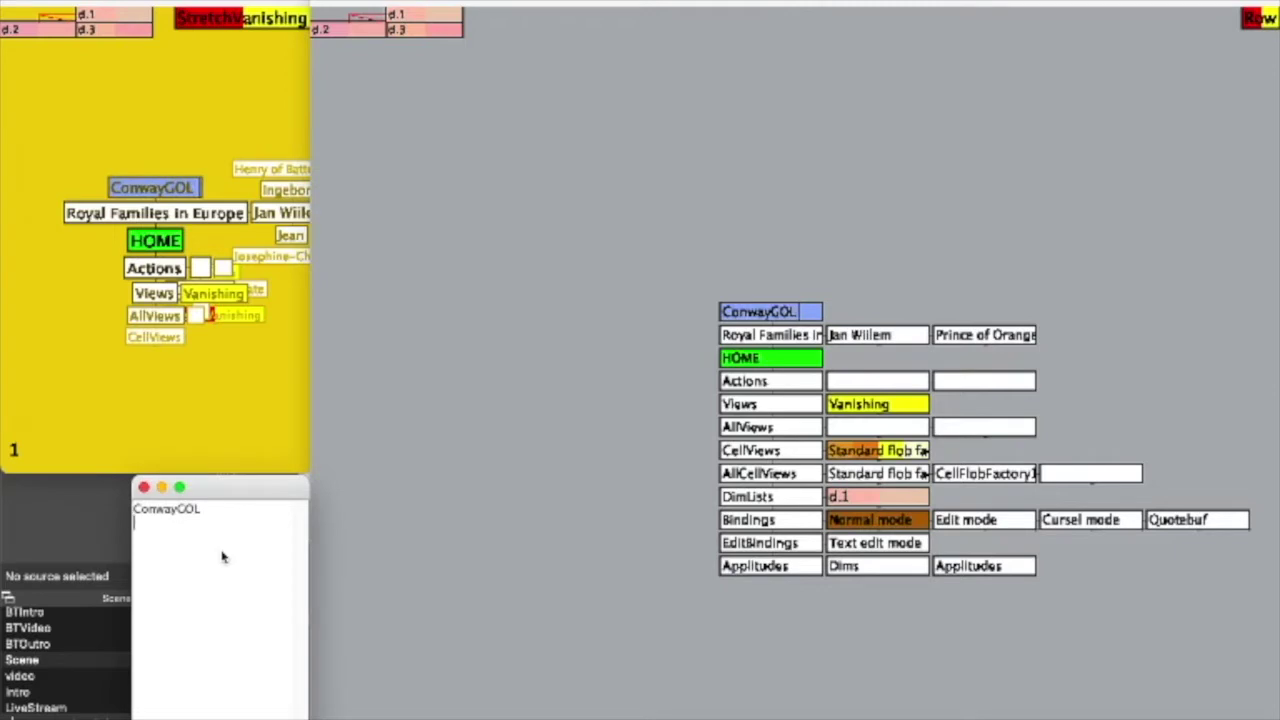
pyautogui.press('BackSpace')
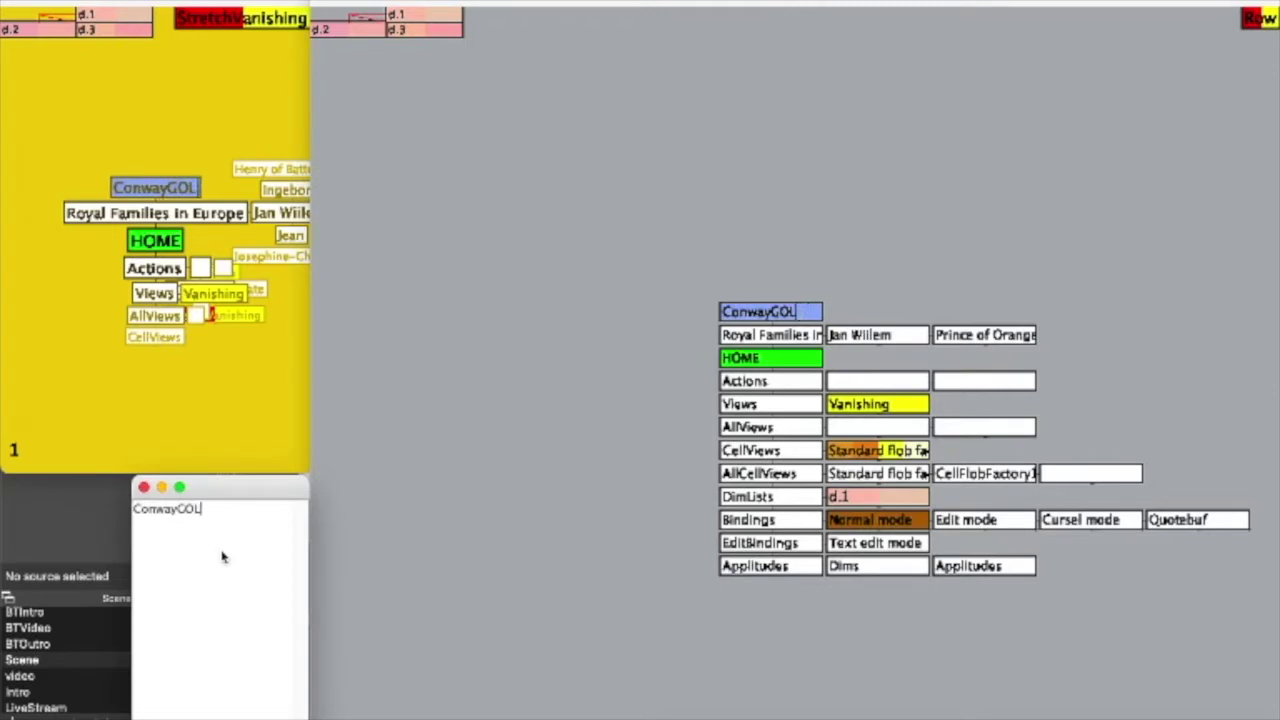
pyautogui.click(505, 325)
# Step: Link a new d.snake cell to the right of ConwayGOL, then return to HOME
pyautogui.press('n')
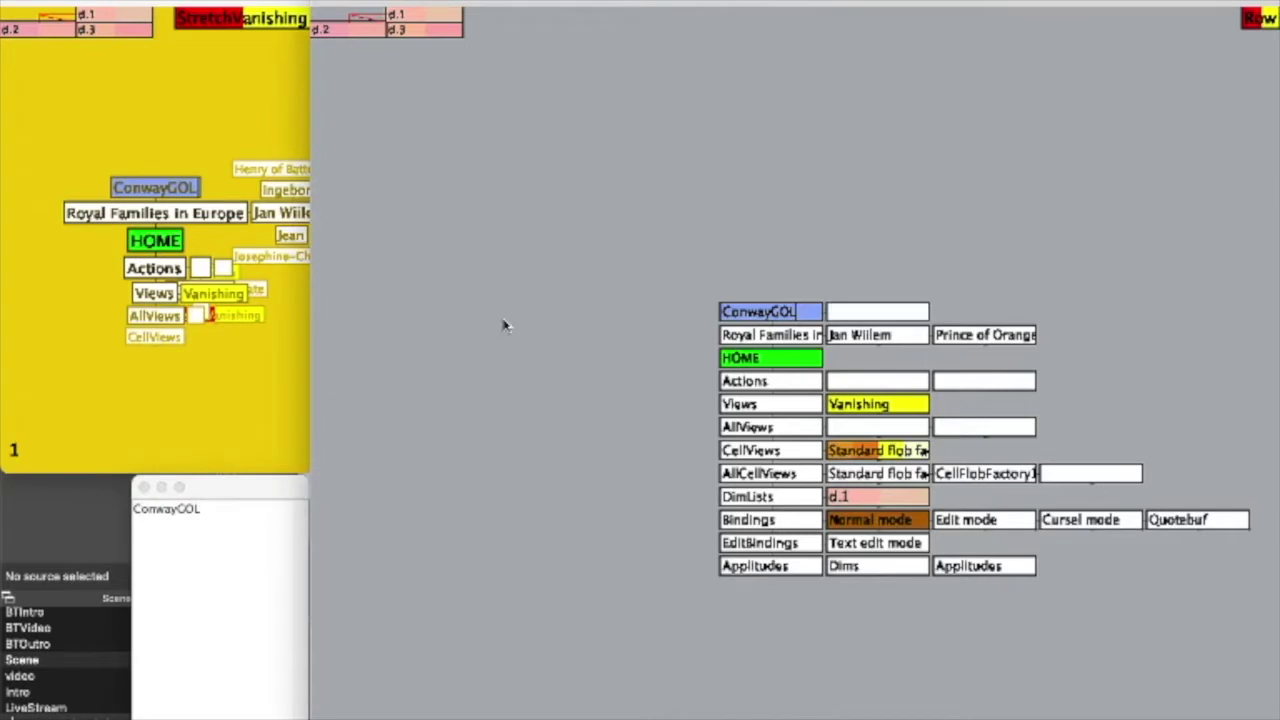
pyautogui.press('Right')
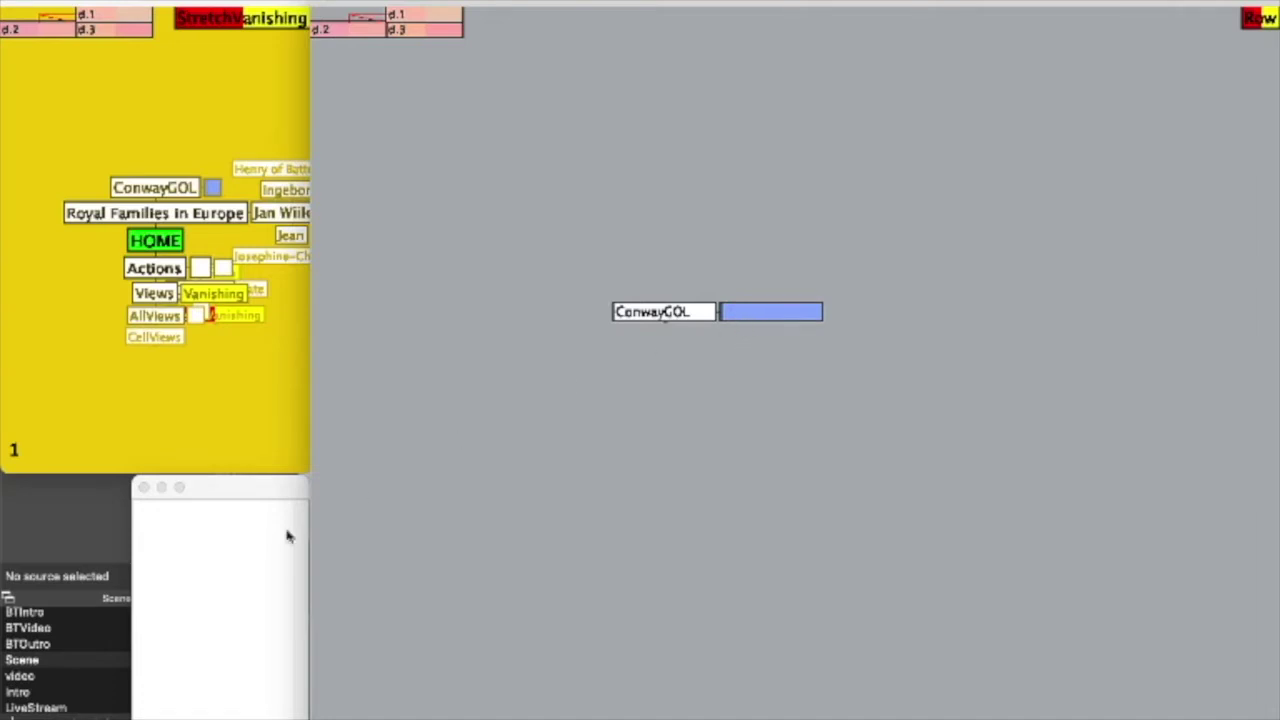
pyautogui.click(174, 600)
pyautogui.write('d.snake')
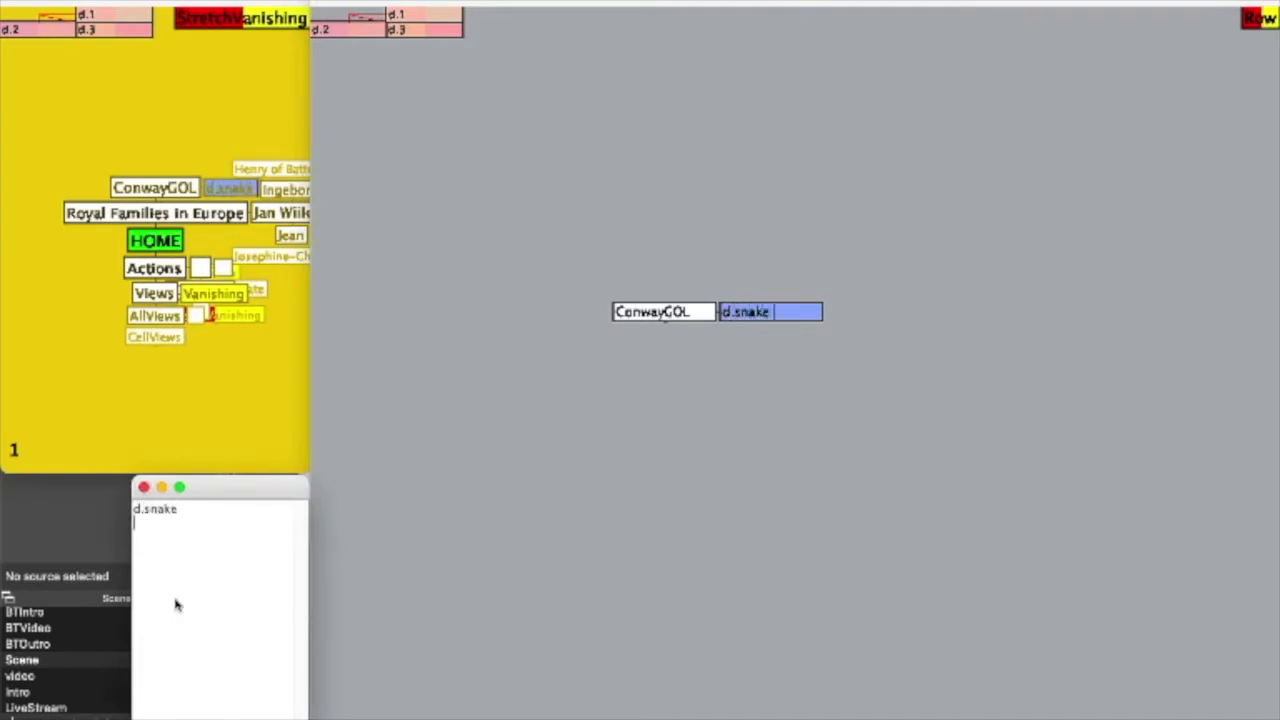
pyautogui.click(535, 325)
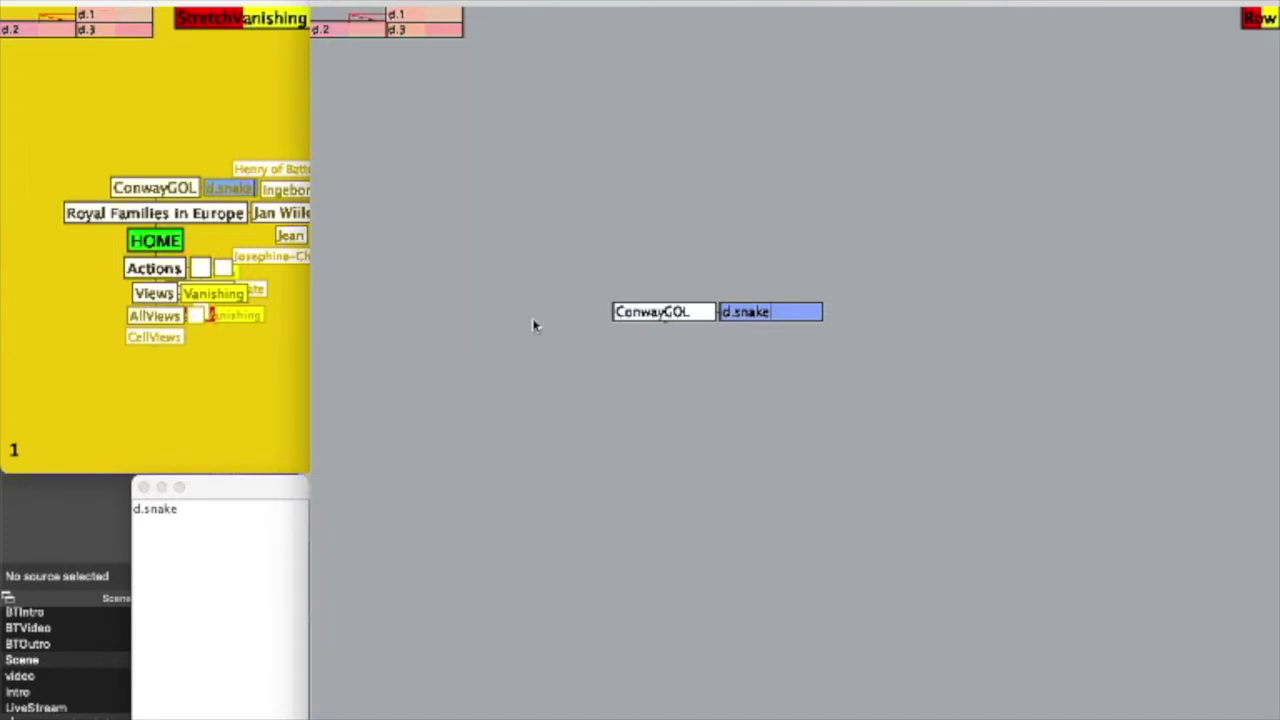
pyautogui.press('Home')
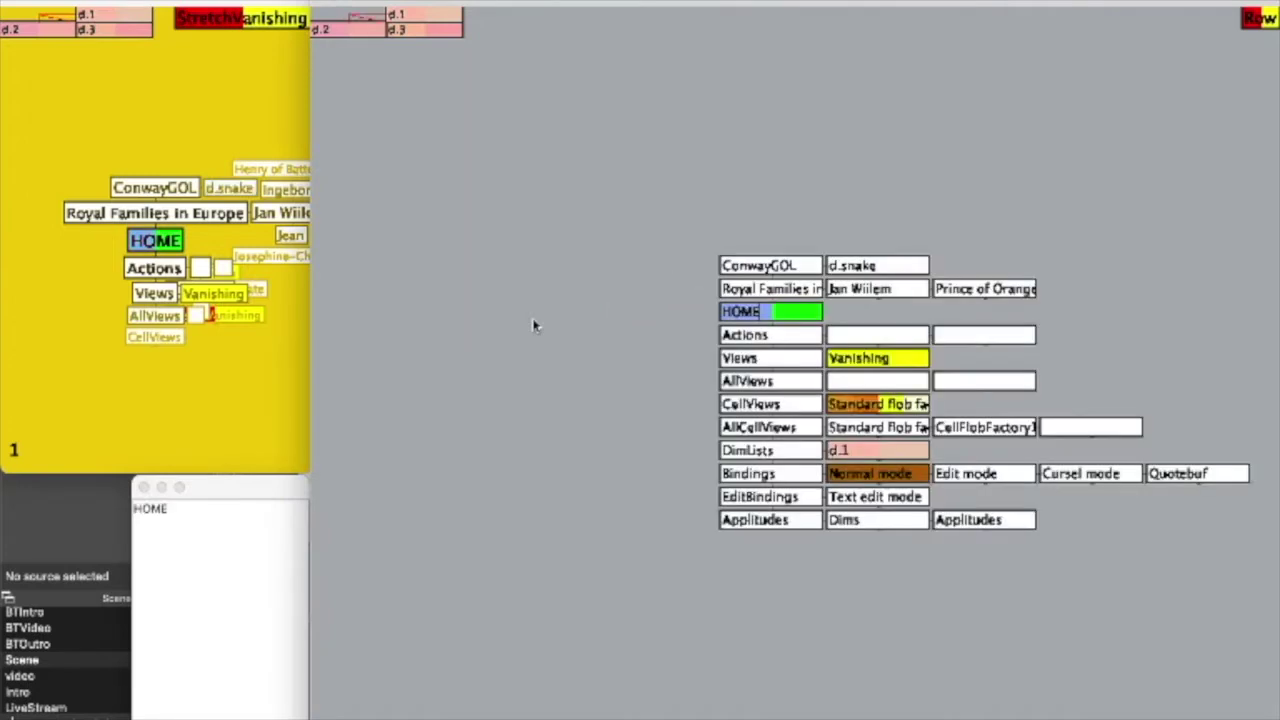
# Step: In the DimLists dimension list, insert a d.gol.snake entry above d.date
pyautogui.press('Down')
pyautogui.press('Down')
pyautogui.press('Down')
pyautogui.press('Down')
pyautogui.press('Down')
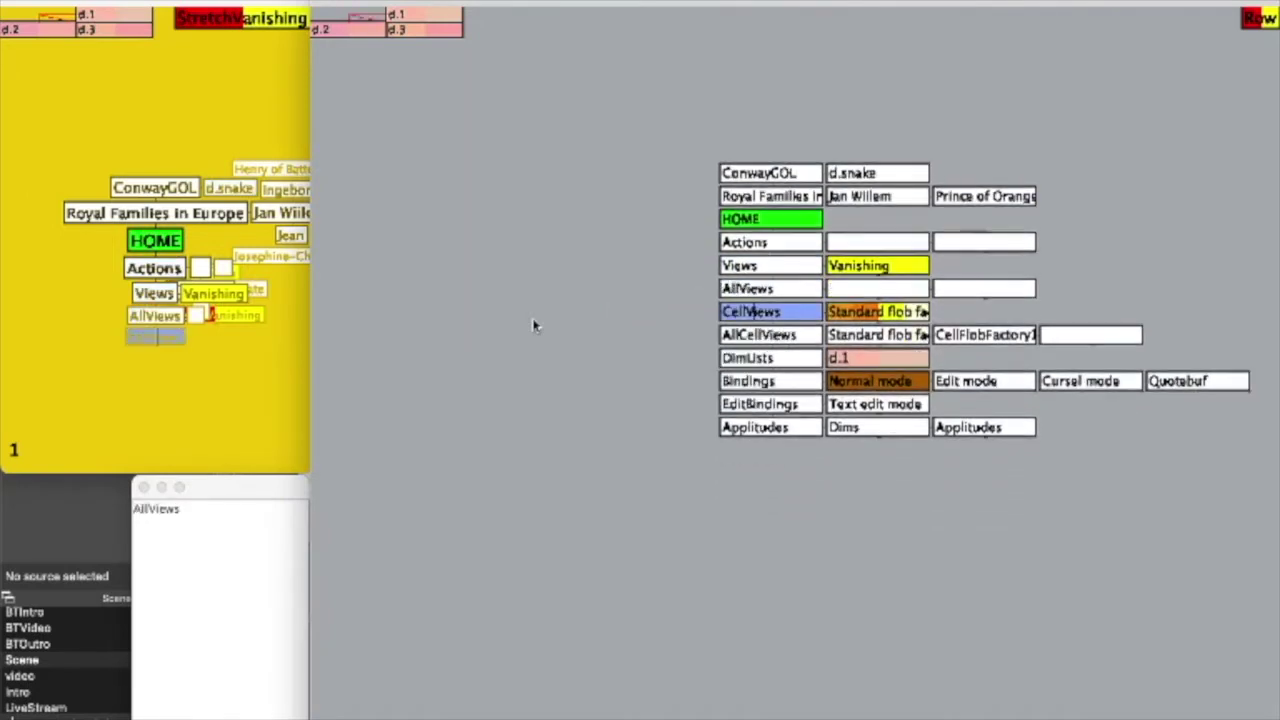
pyautogui.press('Down')
pyautogui.press('Right')
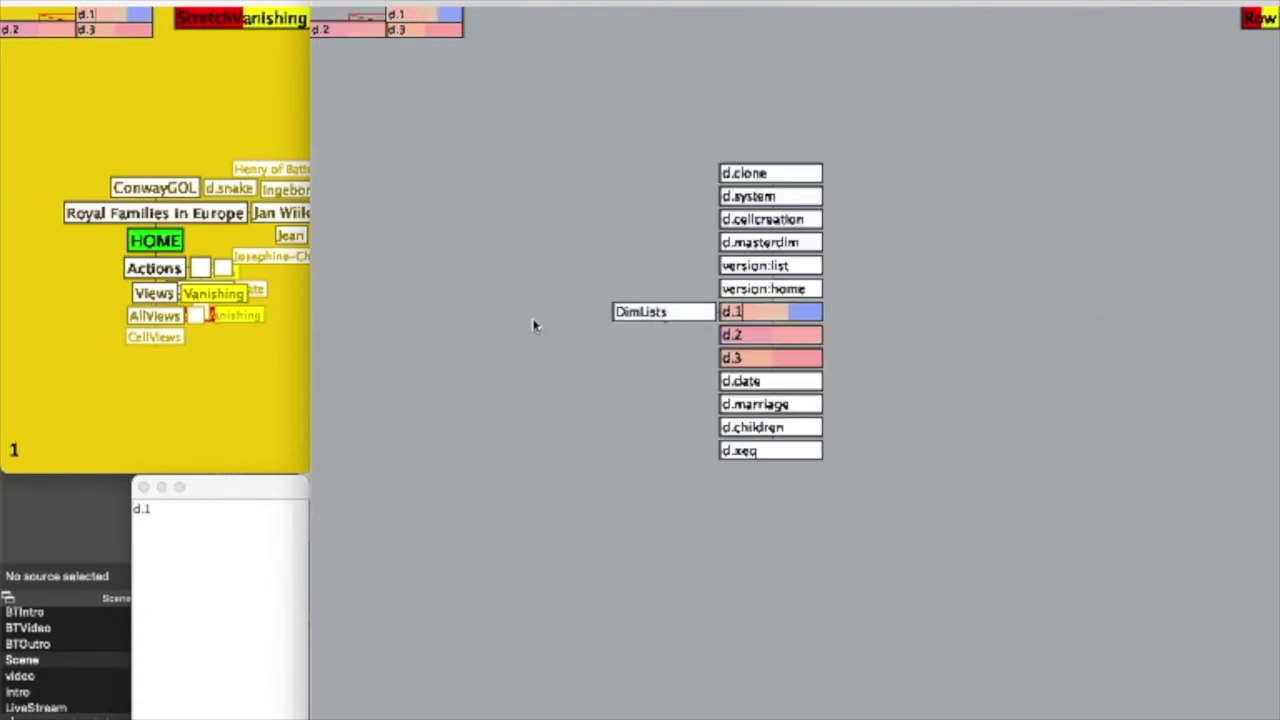
pyautogui.press('Down')
pyautogui.press('Down')
pyautogui.press('Down')
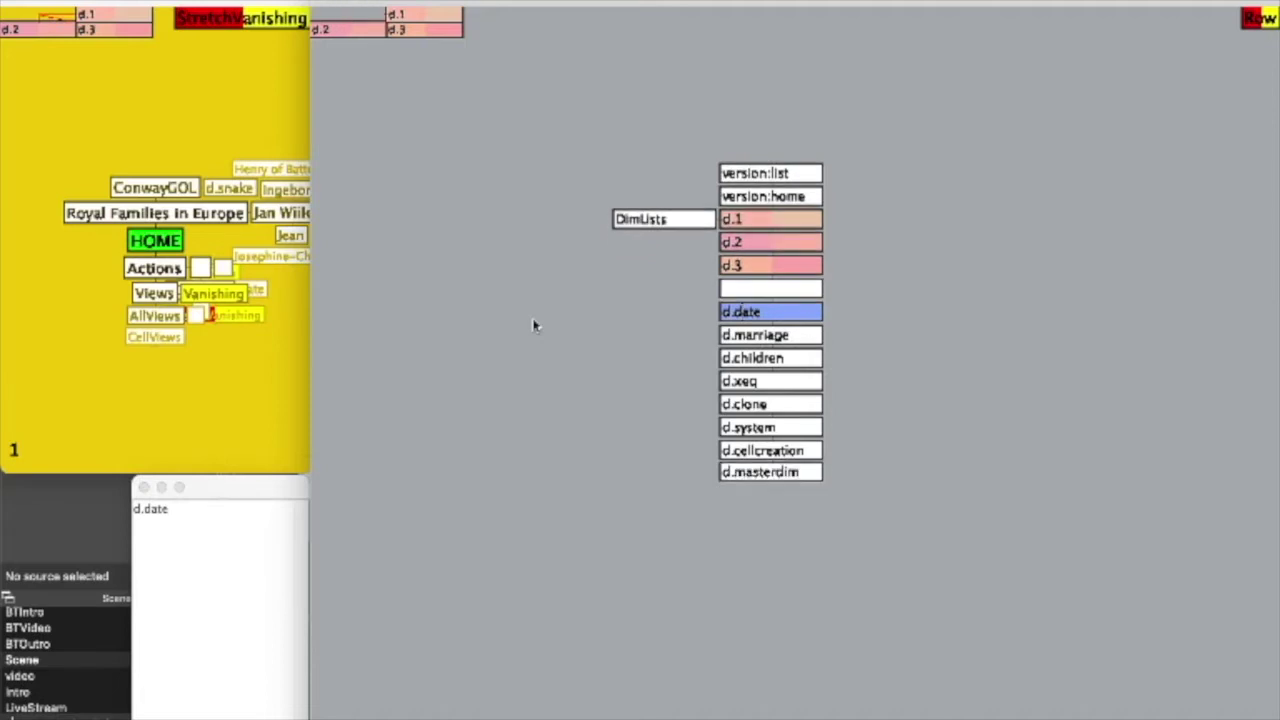
pyautogui.press('n')
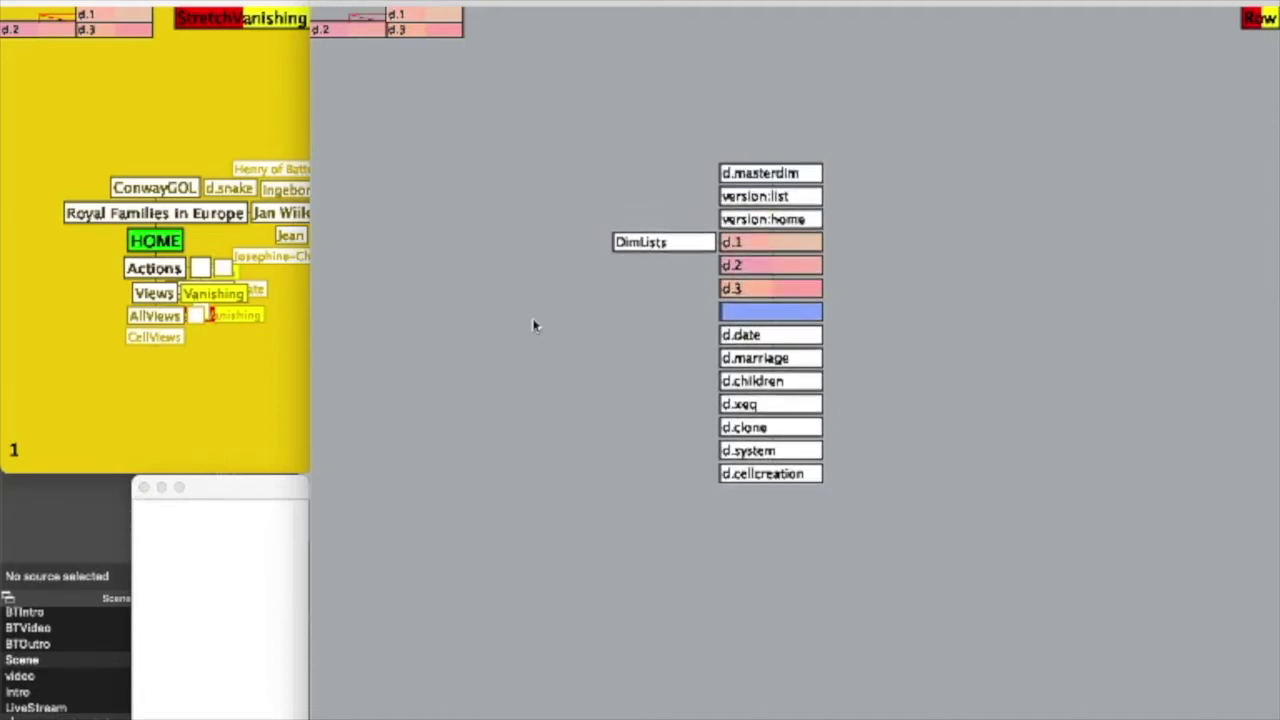
pyautogui.click(160, 562)
pyautogui.write('d.gol.snake')
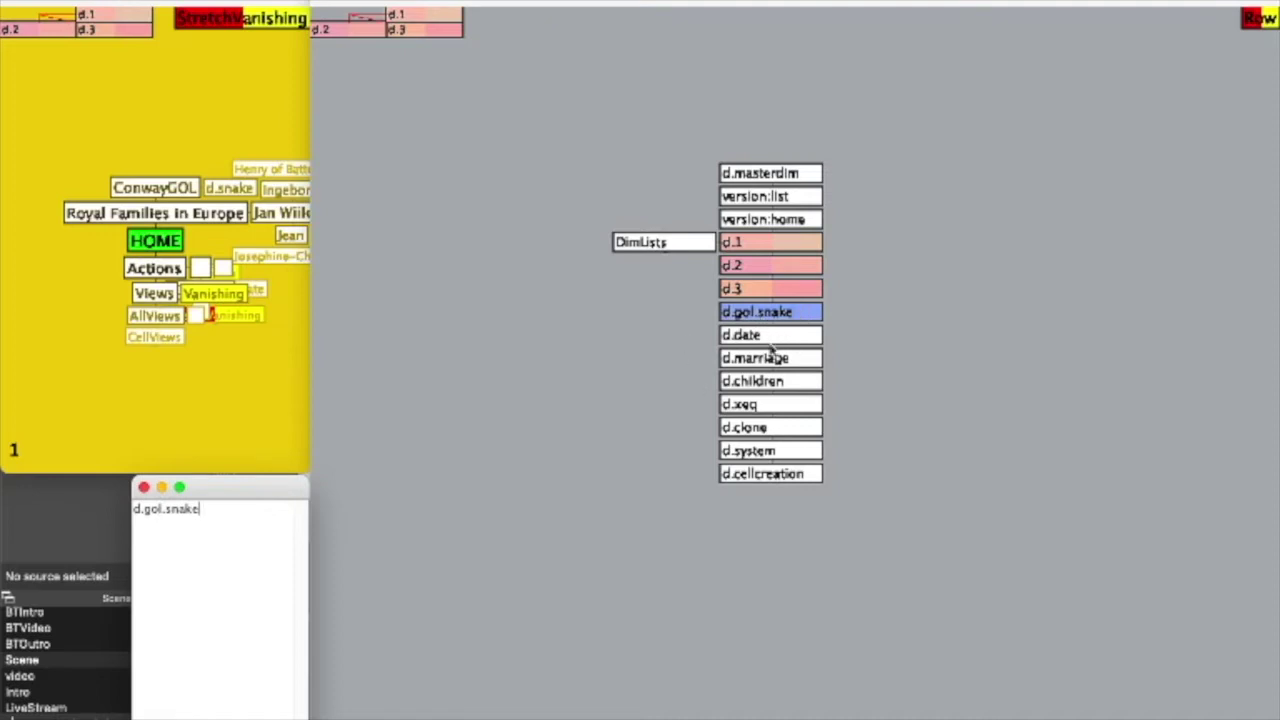
pyautogui.click(642, 334)
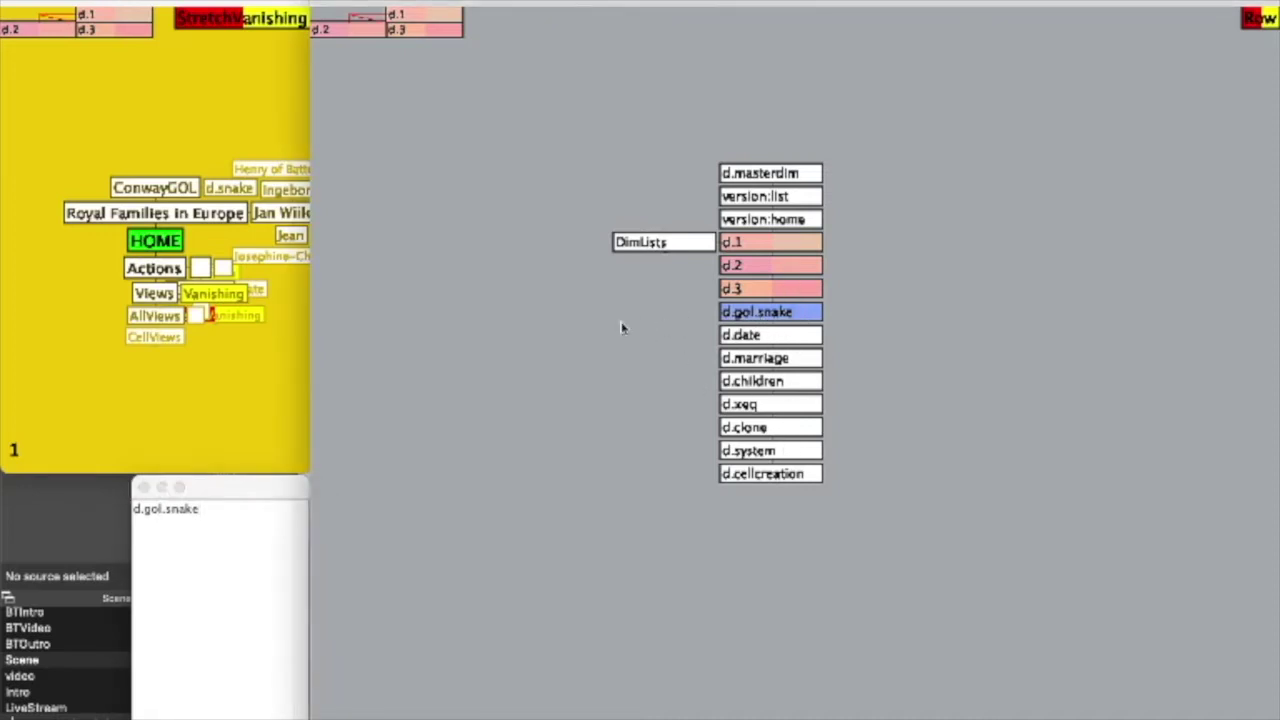
# Step: Add a d.gol.xaxis entry directly below d.gol.snake
pyautogui.press('n')
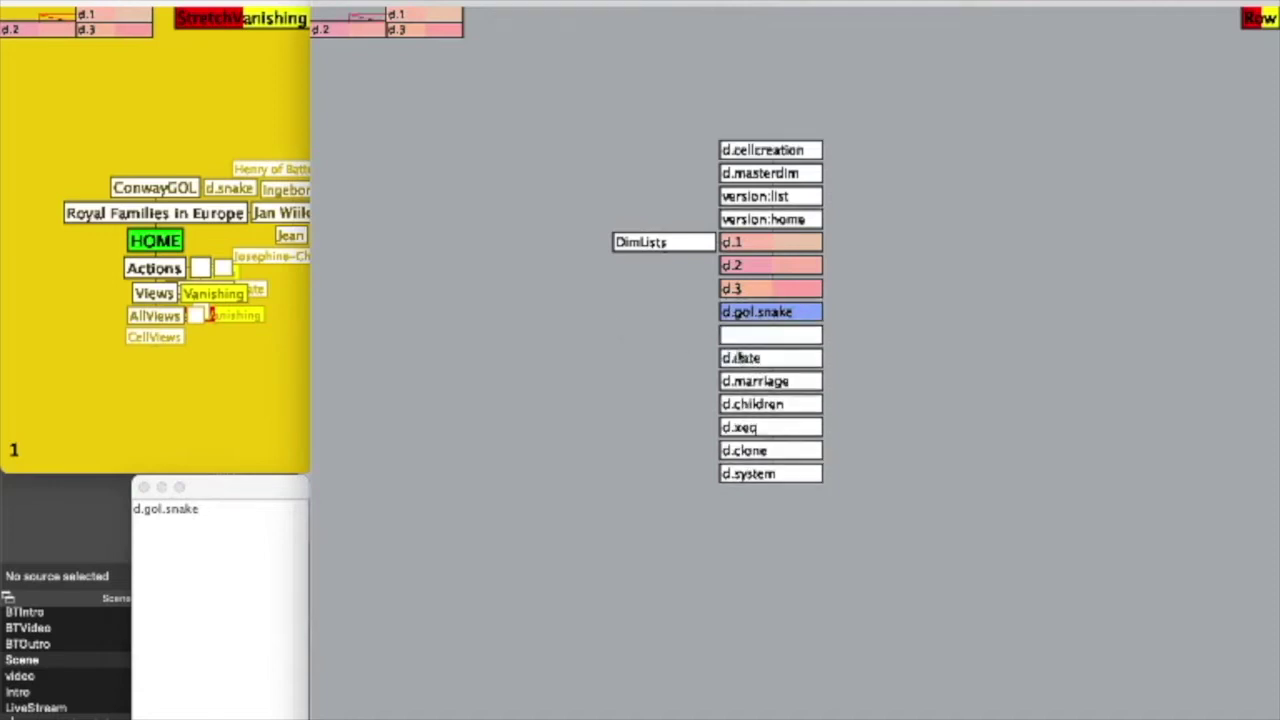
pyautogui.click(751, 338)
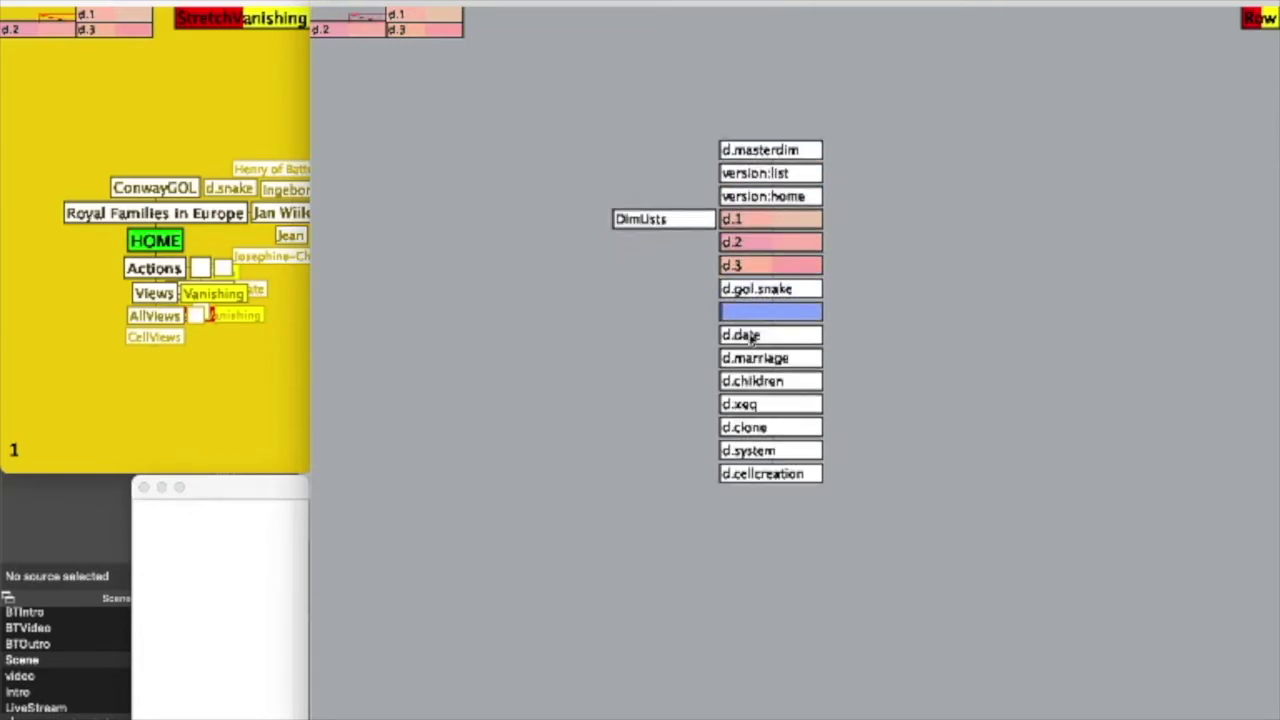
pyautogui.click(223, 566)
pyautogui.write('d.gol.xaxis')
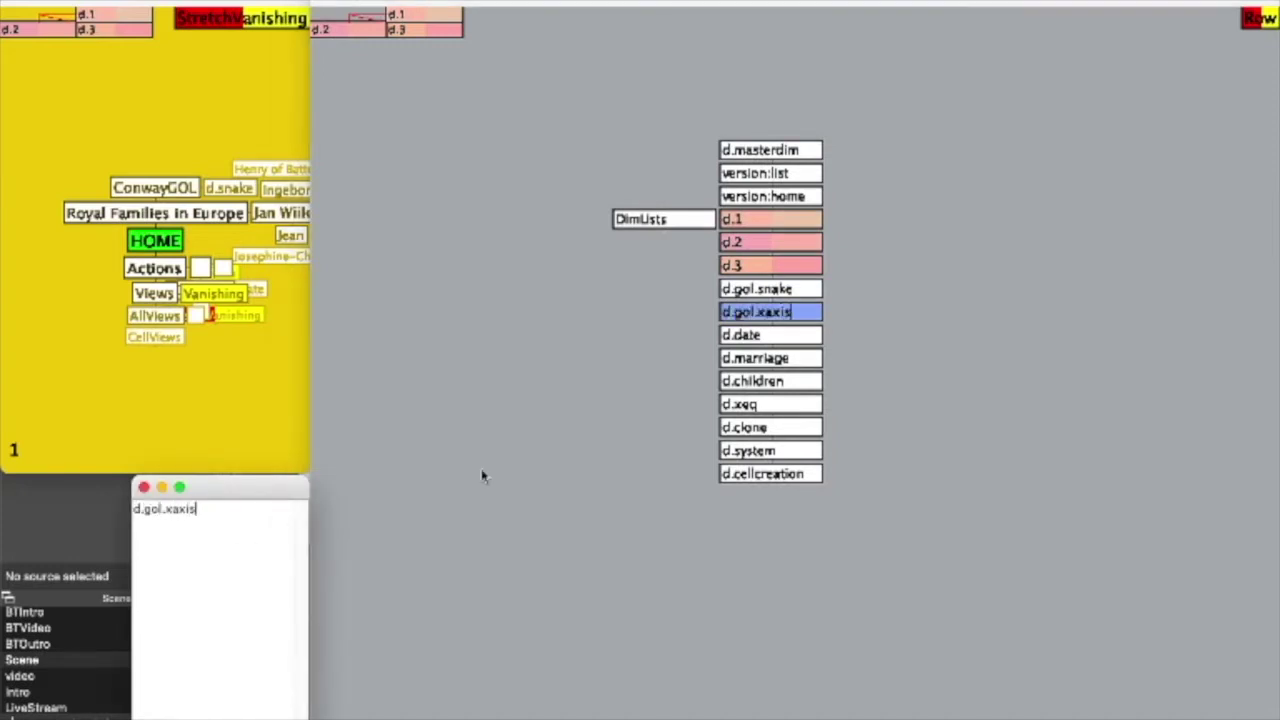
pyautogui.click(482, 476)
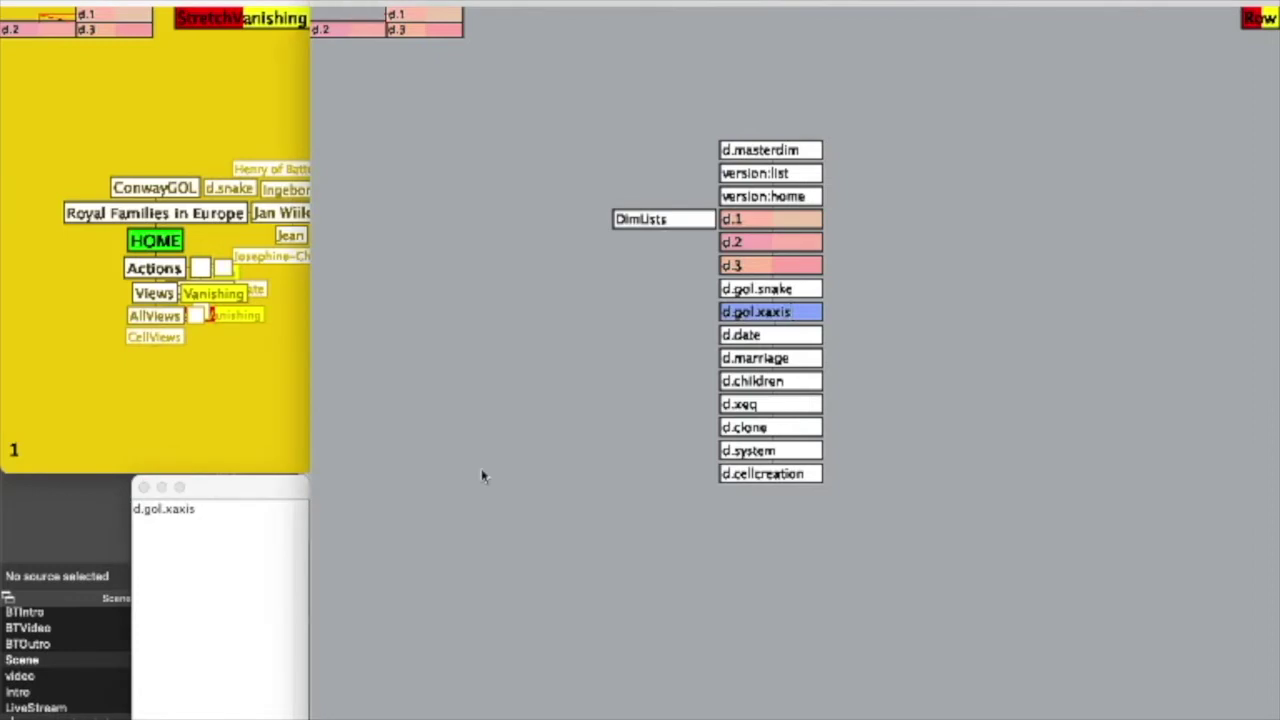
# Step: Add a d.gol.yaxis entry directly below d.gol.xaxis
pyautogui.press('n')
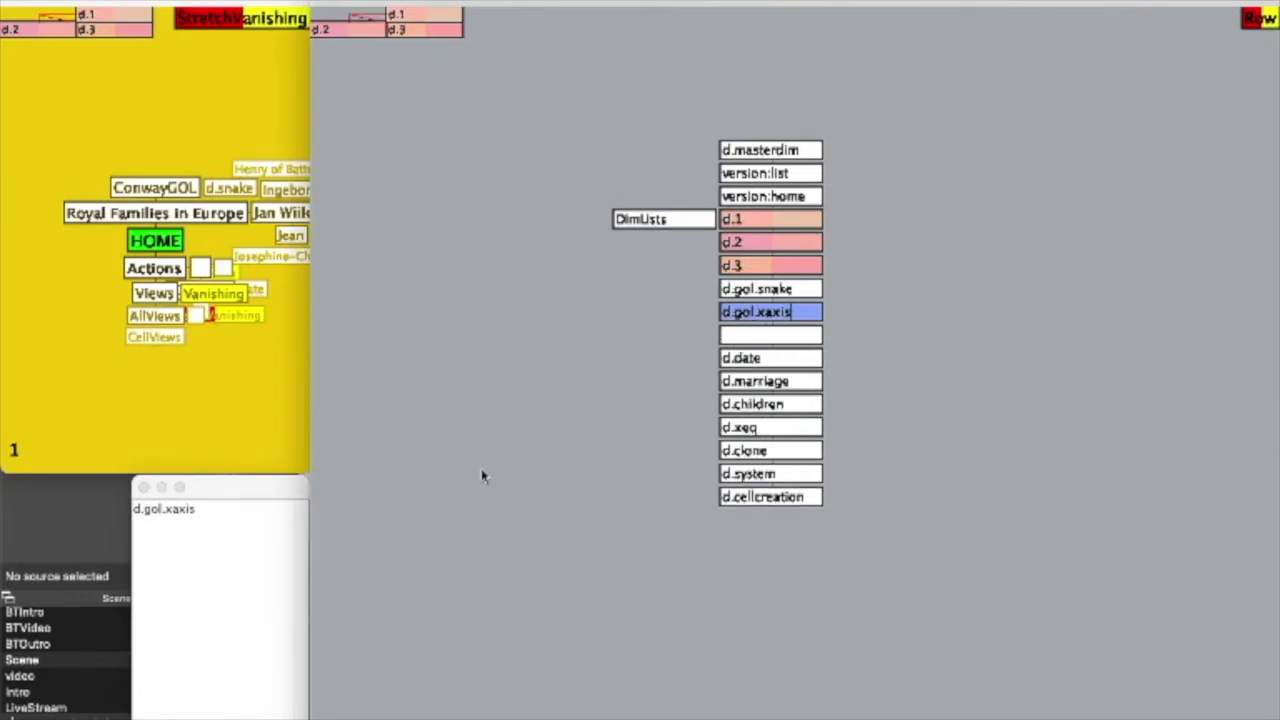
pyautogui.press('Down')
pyautogui.click(188, 560)
pyautogui.write('d.gol.yaxis')
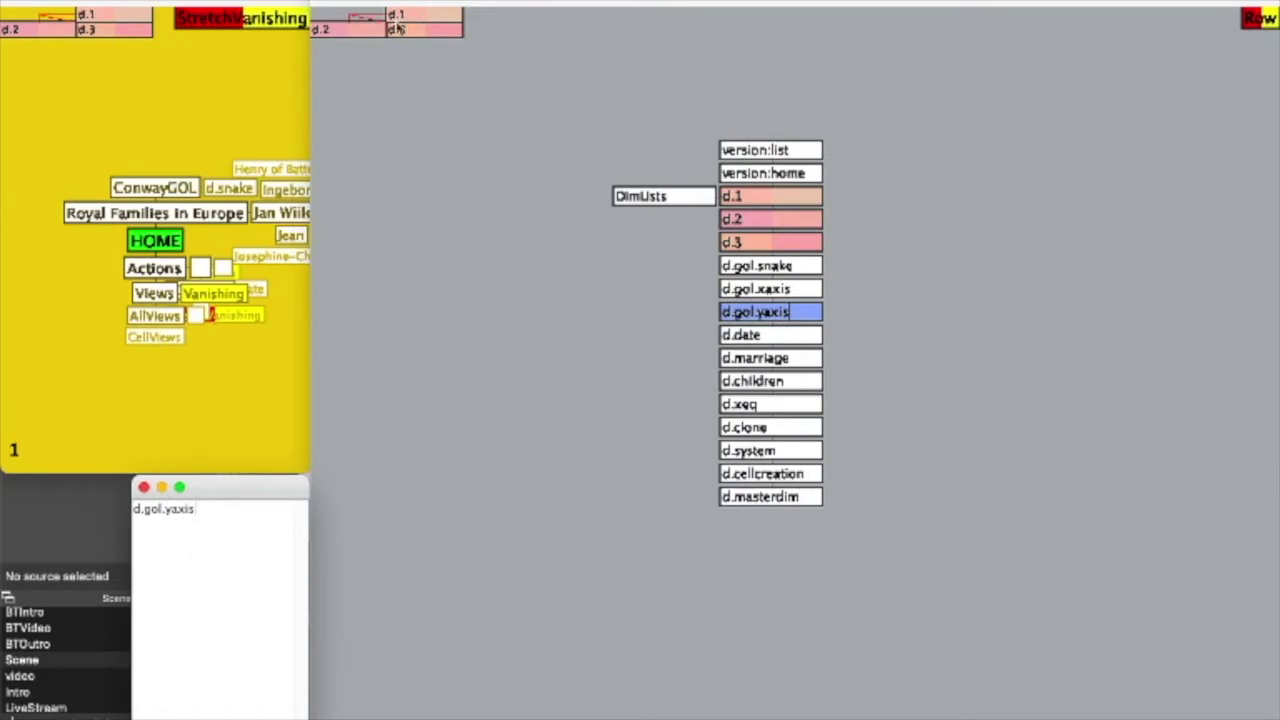
pyautogui.click(921, 348)
# Step: Create a d.gol.xaxis cell below ConwayGOL's d.snake neighbour
pyautogui.press('Home')
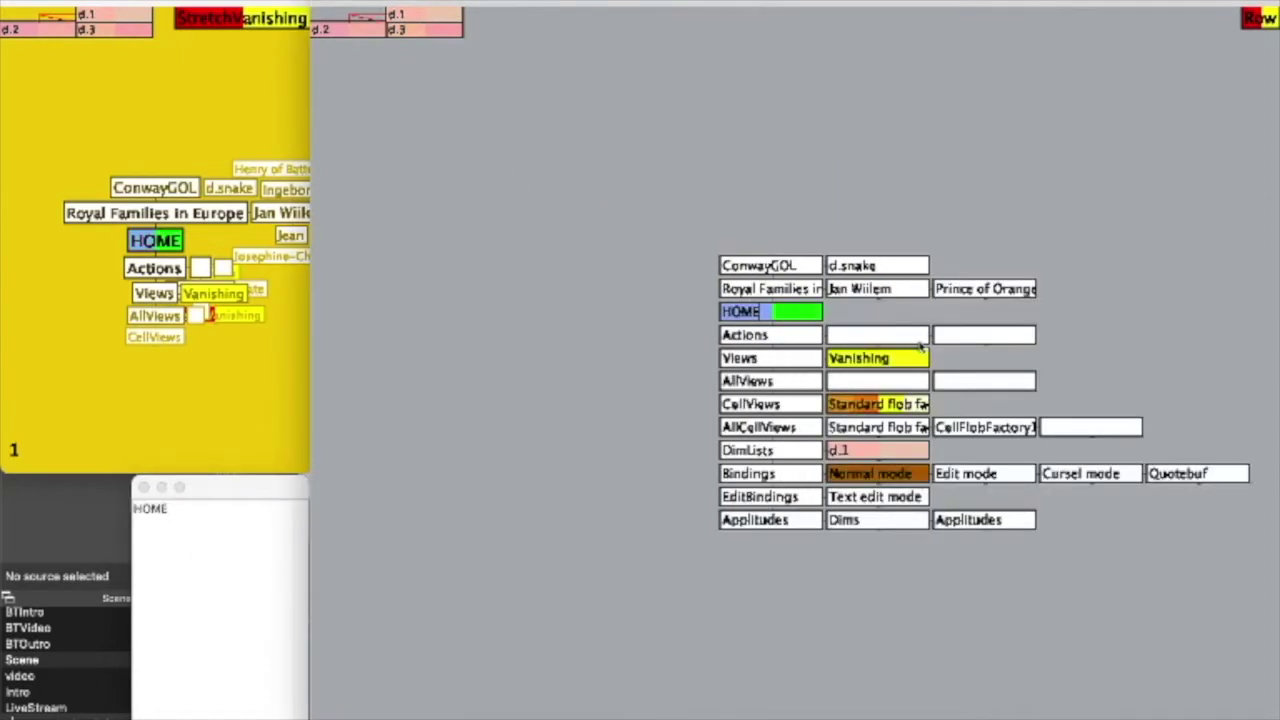
pyautogui.press('Up')
pyautogui.press('Up')
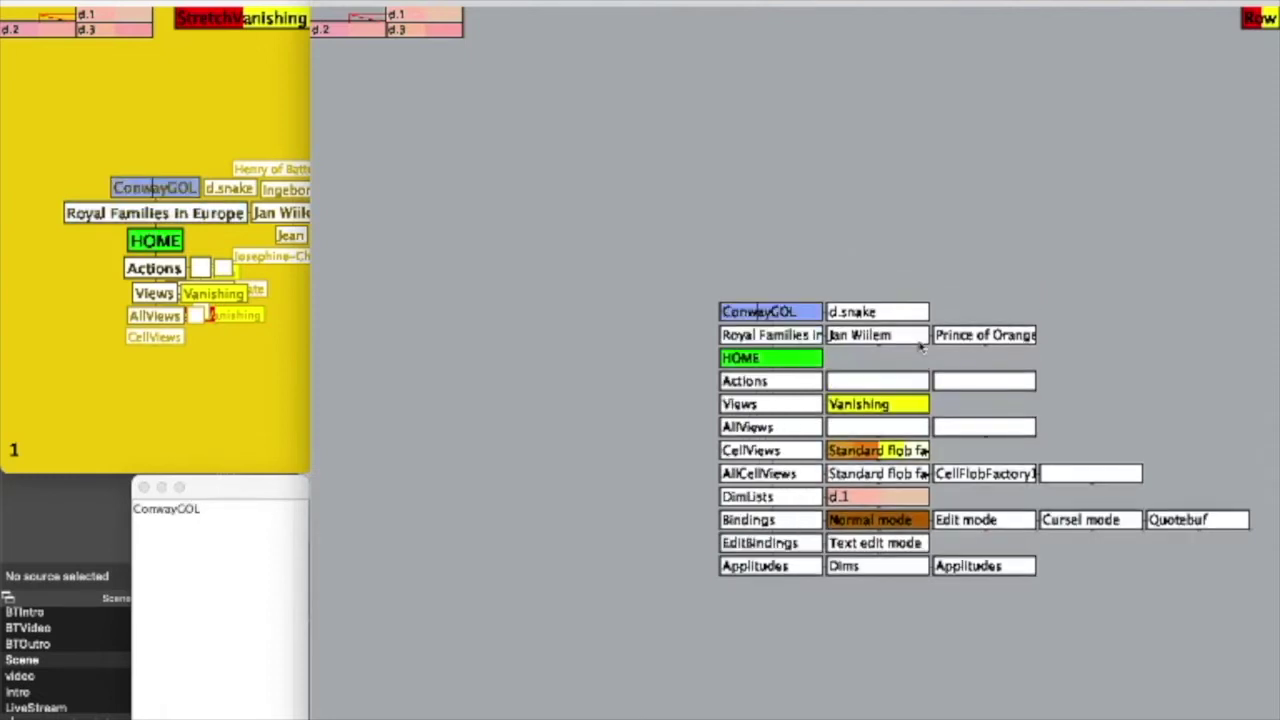
pyautogui.press('v')
pyautogui.press('Right')
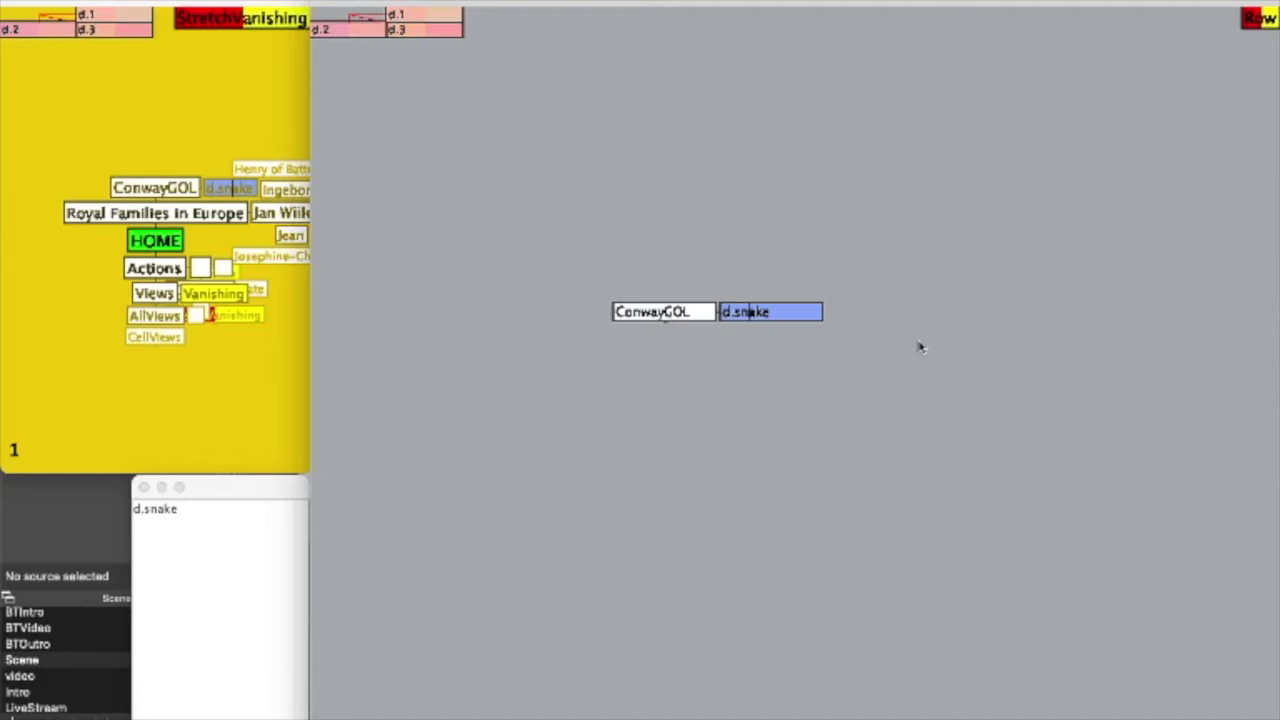
pyautogui.press('Down')
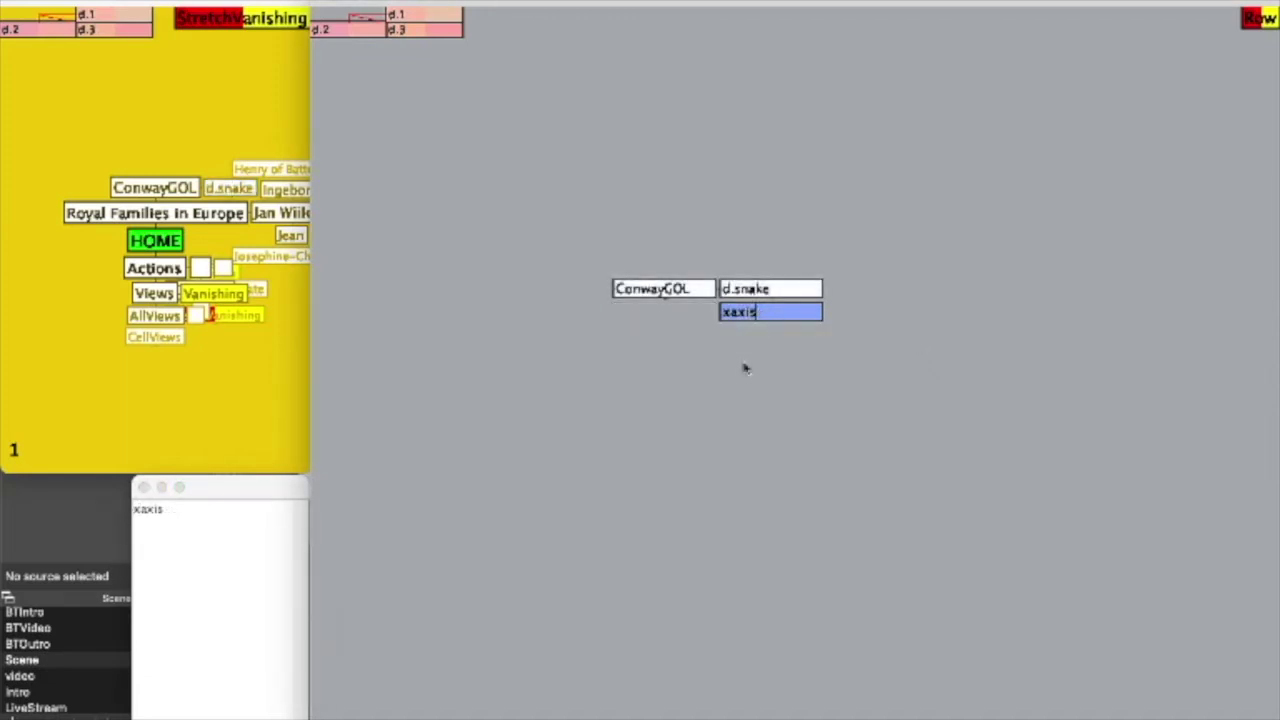
pyautogui.click(182, 531)
pyautogui.press('BackSpace')
pyautogui.press('BackSpace')
pyautogui.press('BackSpace')
pyautogui.press('BackSpace')
pyautogui.press('BackSpace')
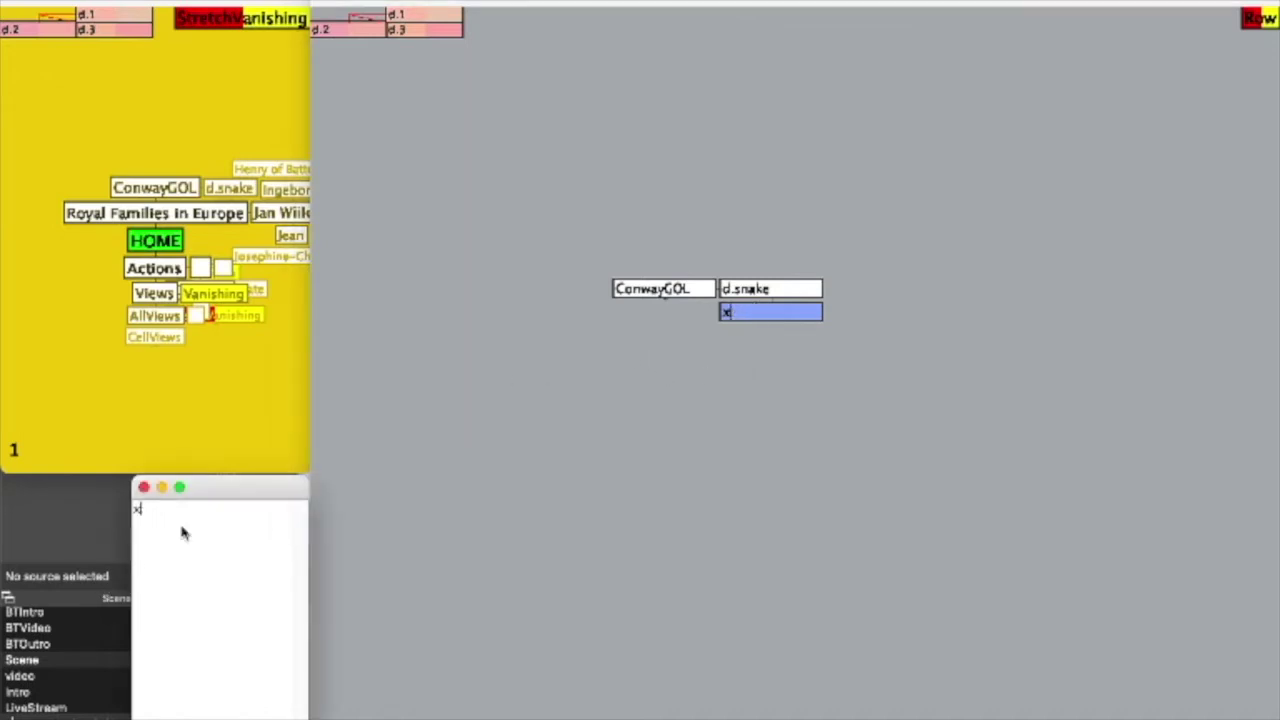
pyautogui.write('d.gol.xa')
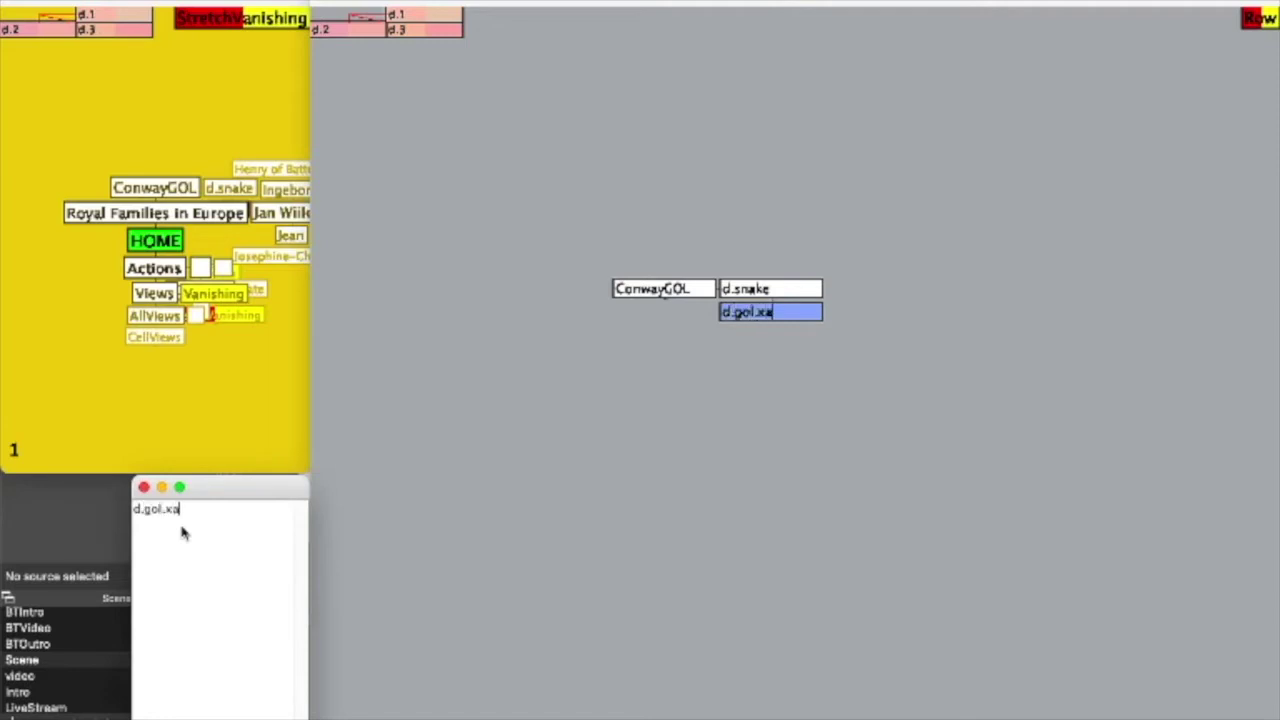
pyautogui.write('xis')
pyautogui.press('Return')
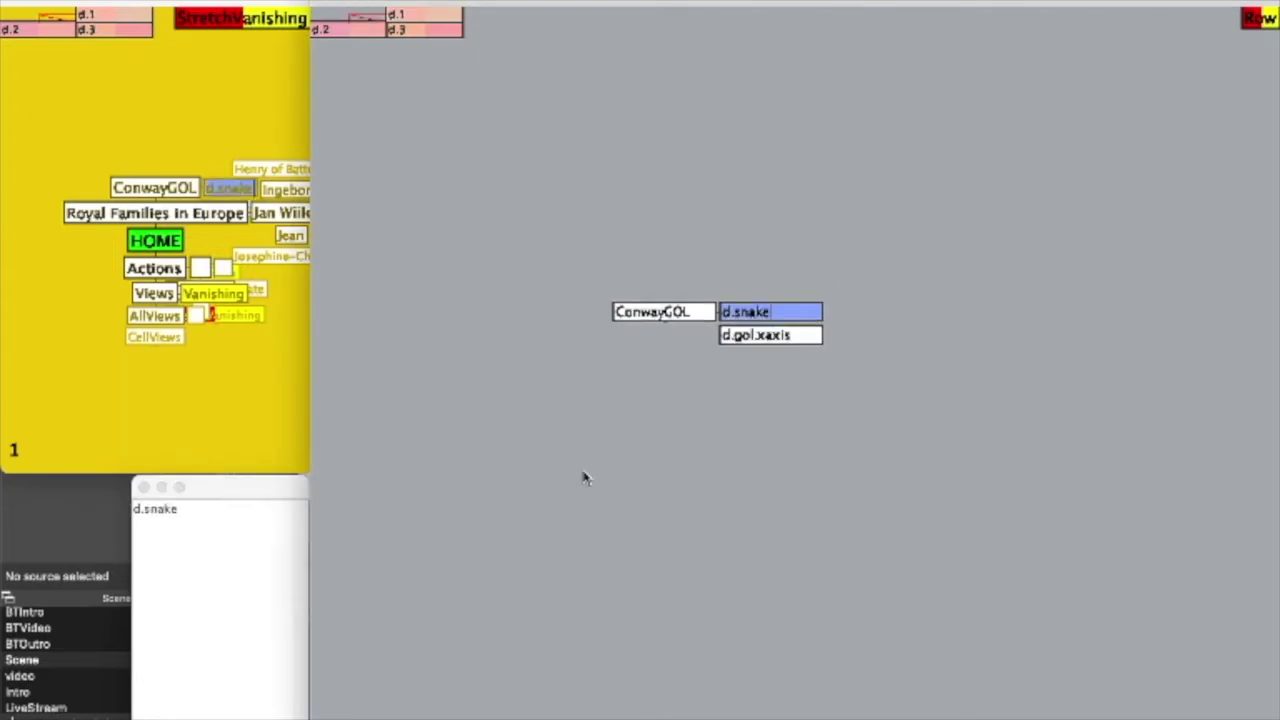
# Step: Rename d.snake to d.gol.snake and insert an empty cell beneath it
pyautogui.click(142, 510)
pyautogui.write('gol.')
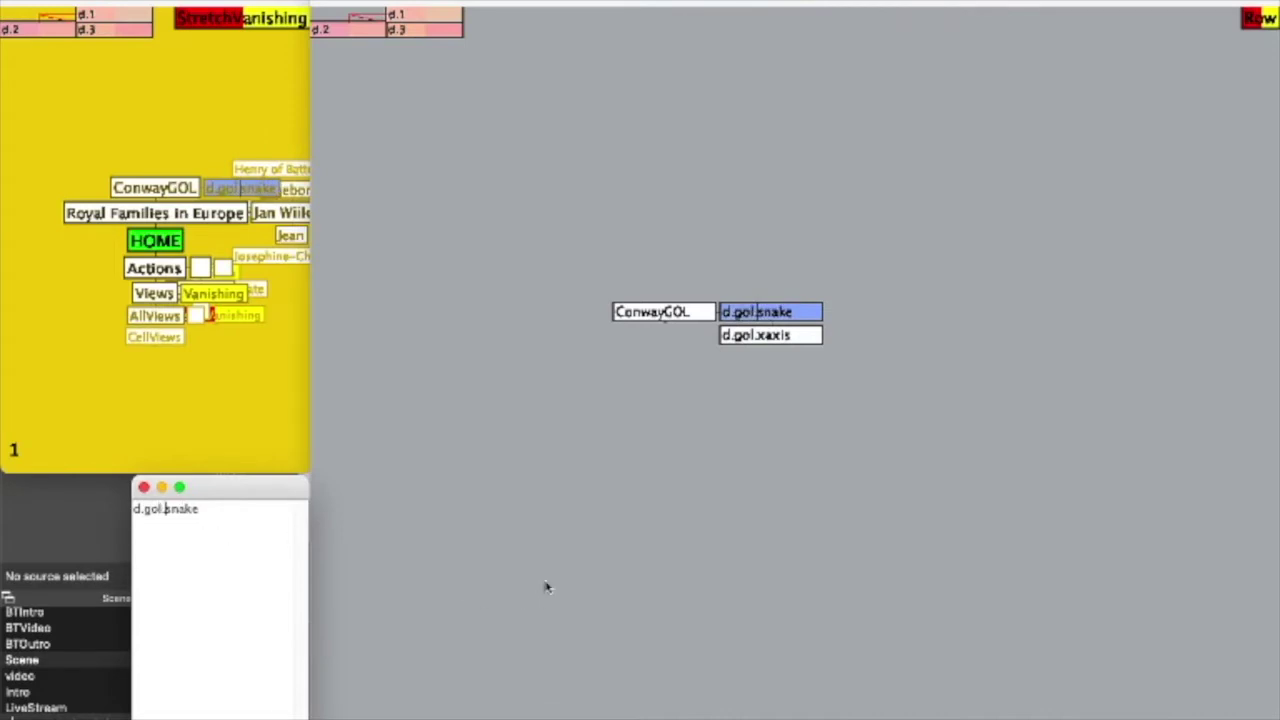
pyautogui.press('Return')
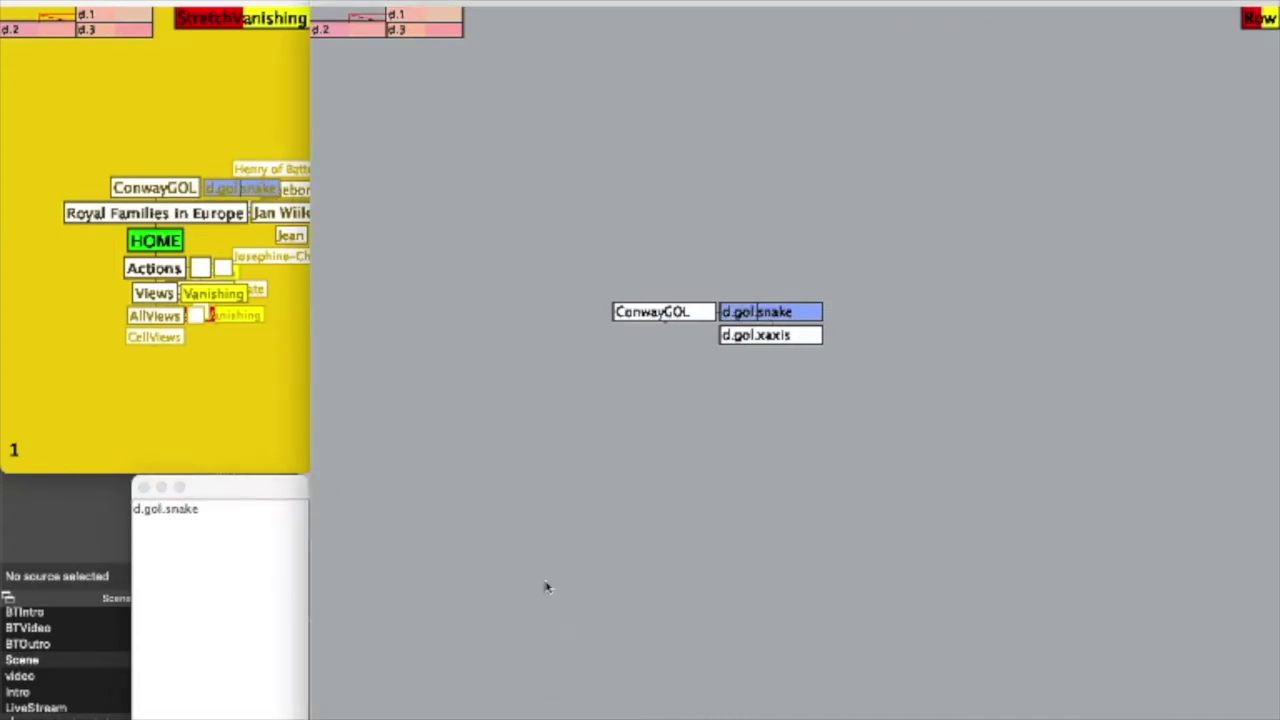
pyautogui.press('Return')
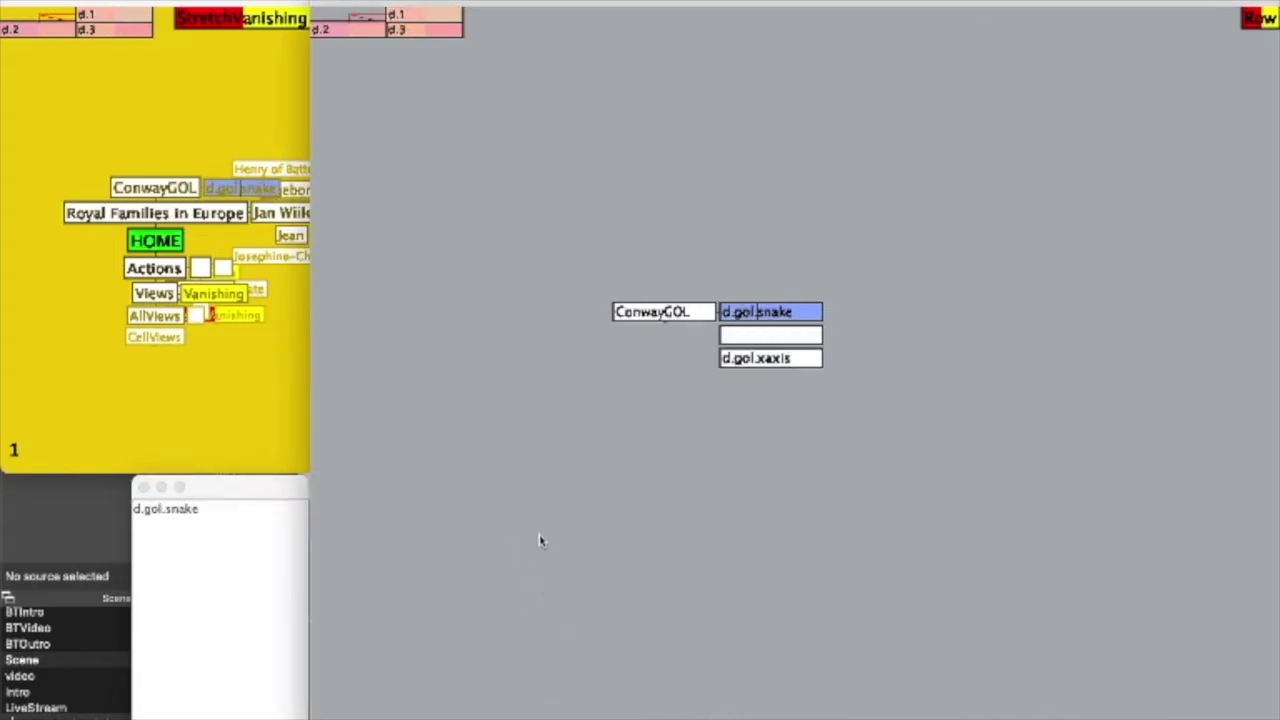
pyautogui.press('Down')
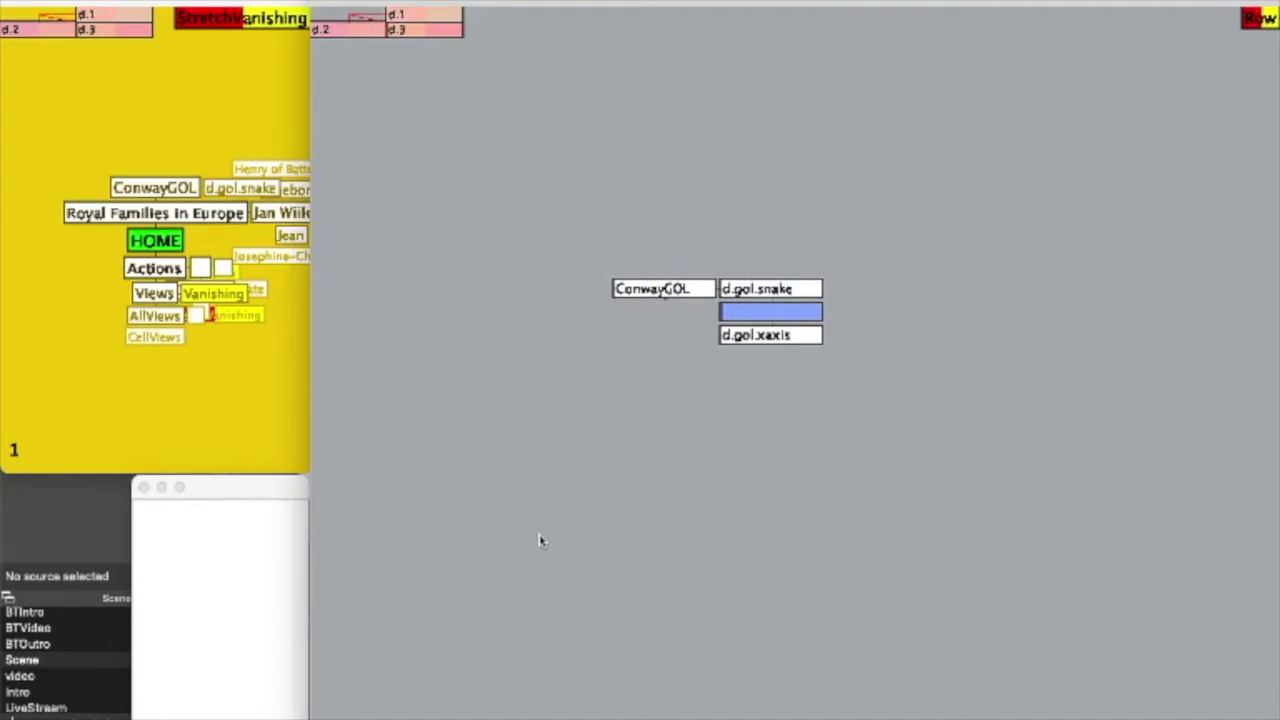
# Step: Name the empty cell below d.gol.xaxis d.gol.yaxis
pyautogui.press('Down')
pyautogui.click(237, 550)
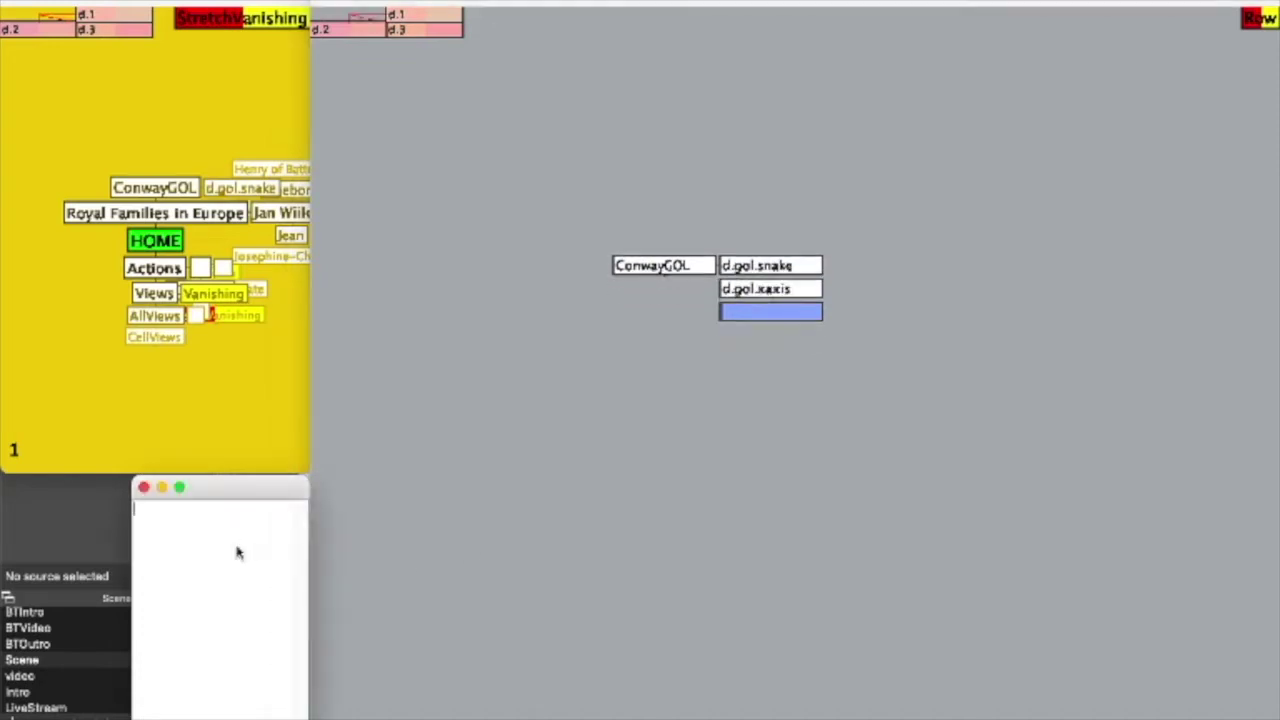
pyautogui.write('d.gol.yaxis')
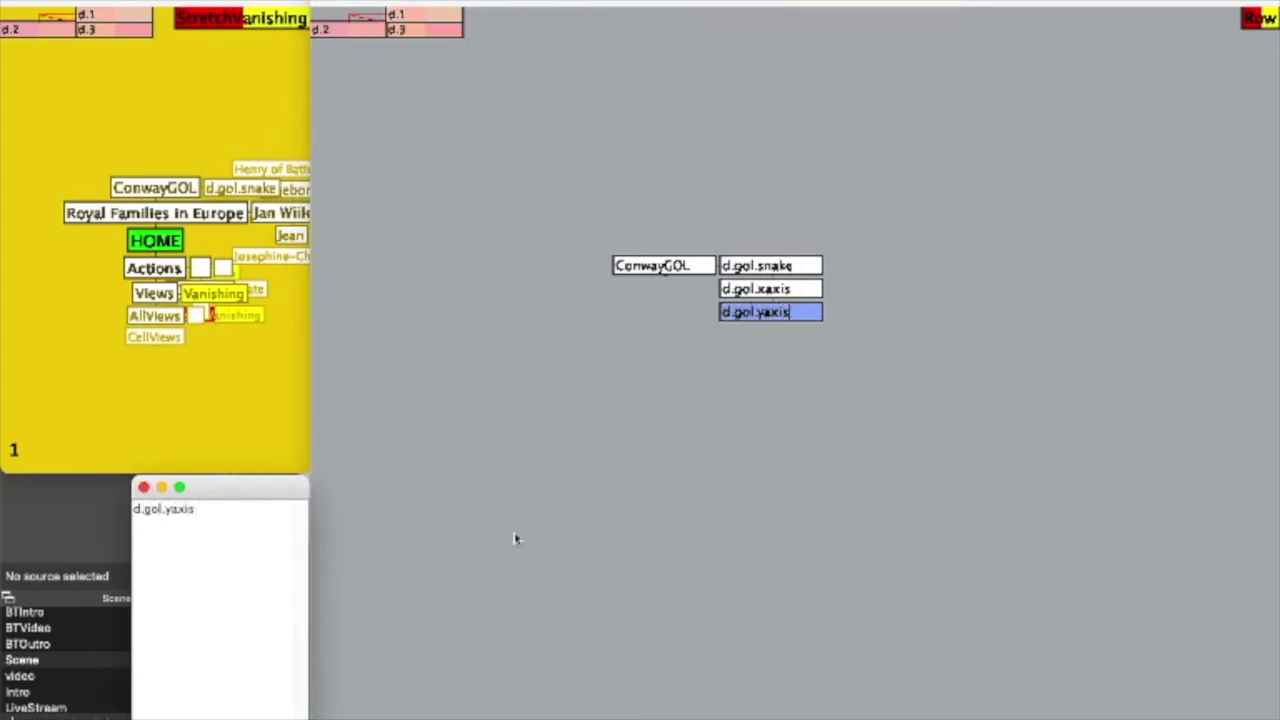
pyautogui.click(644, 428)
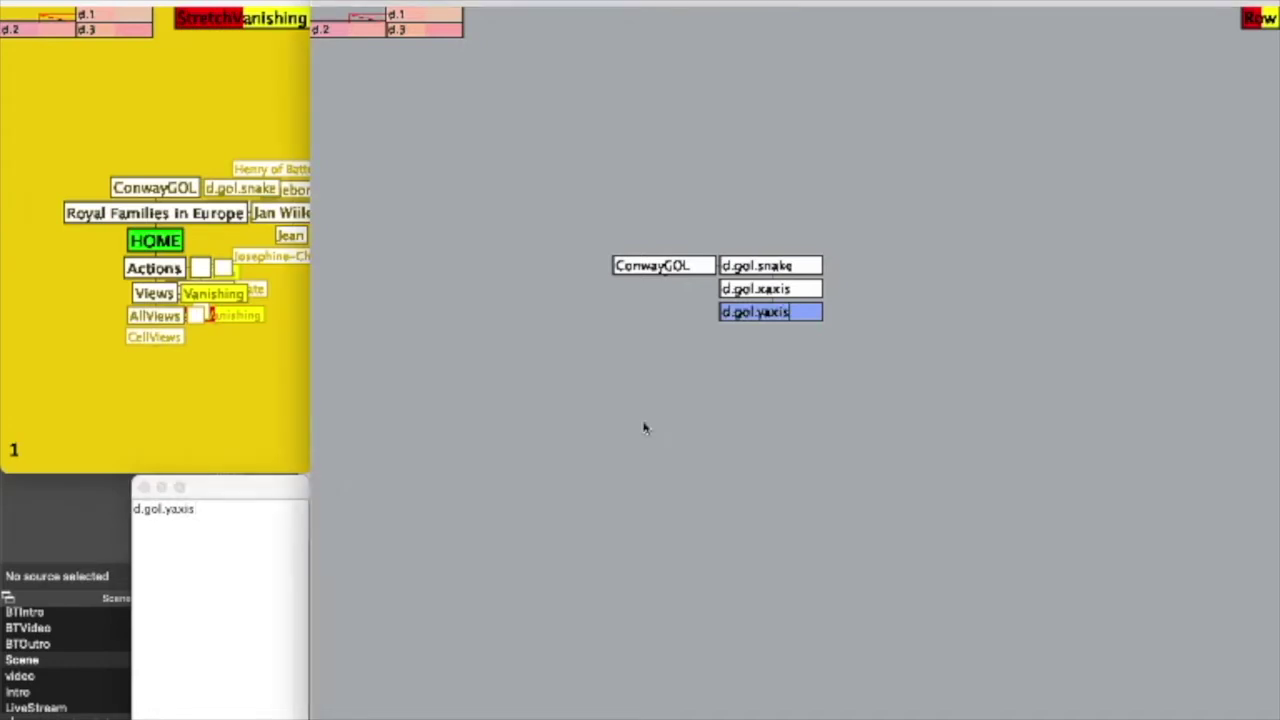
# Step: Add a new empty cell to the right of d.gol.snake
pyautogui.press('Up')
pyautogui.press('Up')
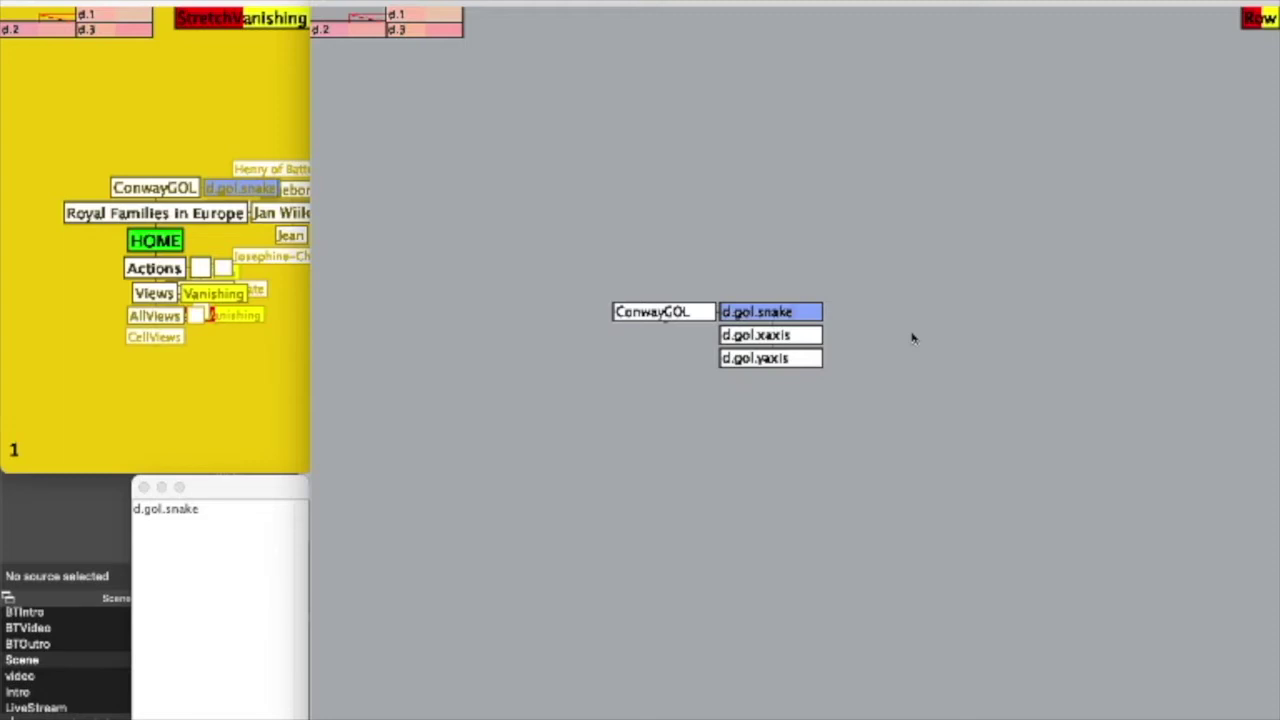
pyautogui.press('Tab')
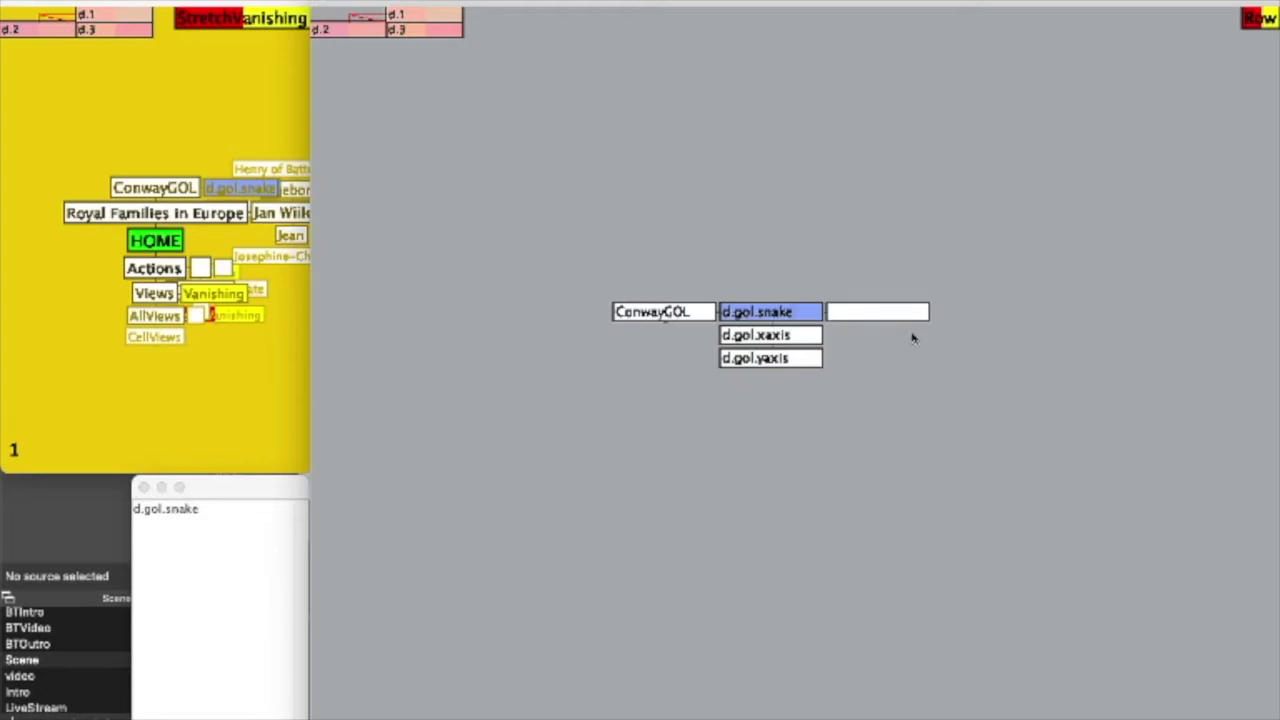
pyautogui.press('Return')
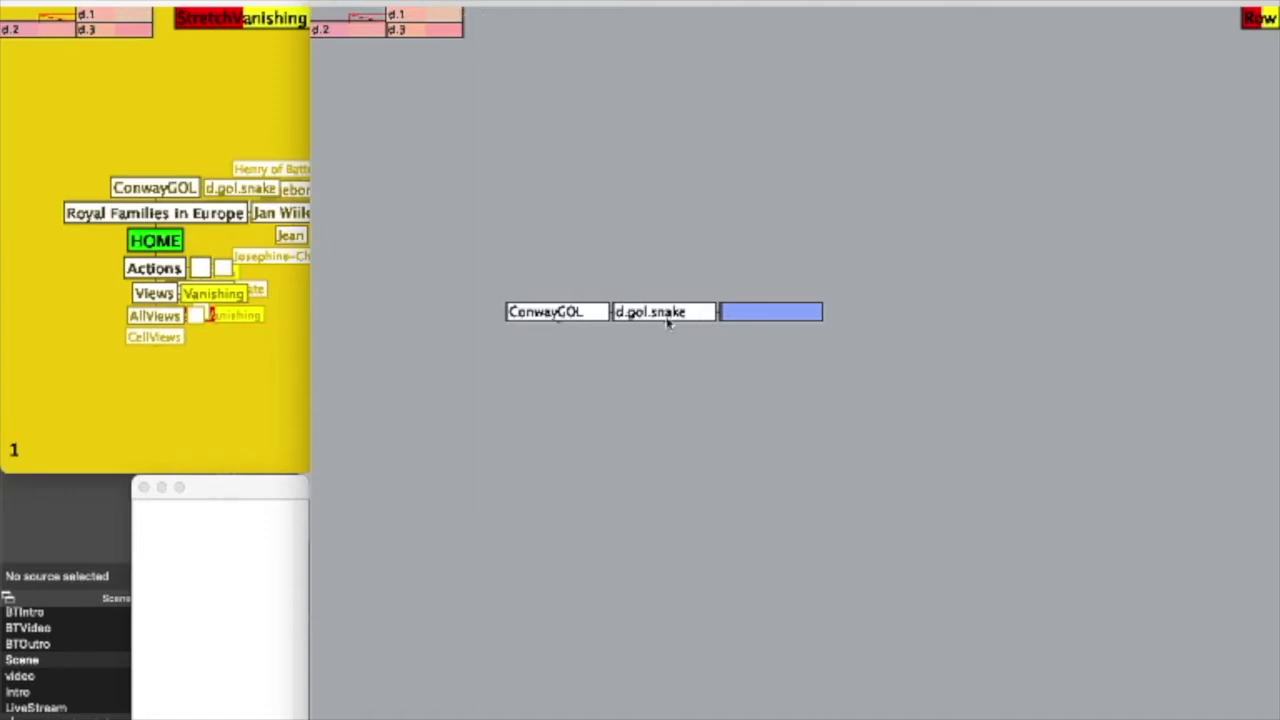
# Step: Enter 1 in the new cell and add the next chain cell reading 2
pyautogui.click(174, 525)
pyautogui.write('1')
pyautogui.press('Return')
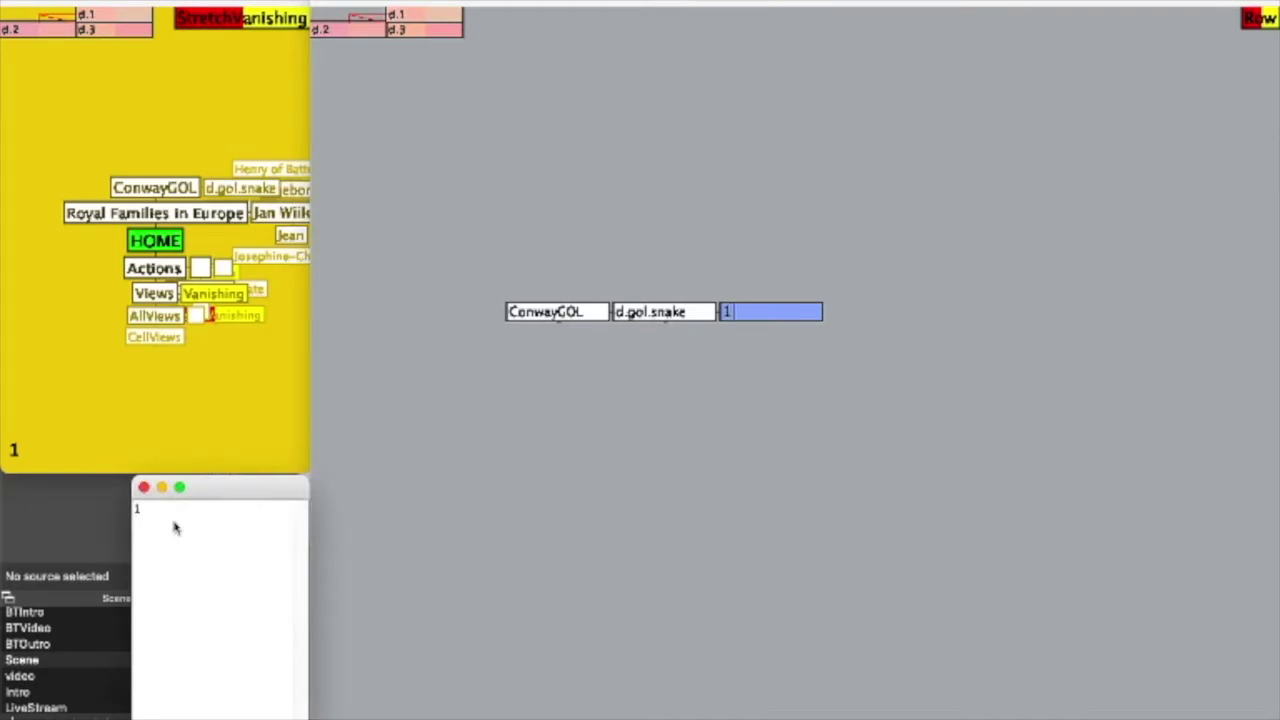
pyautogui.click(743, 383)
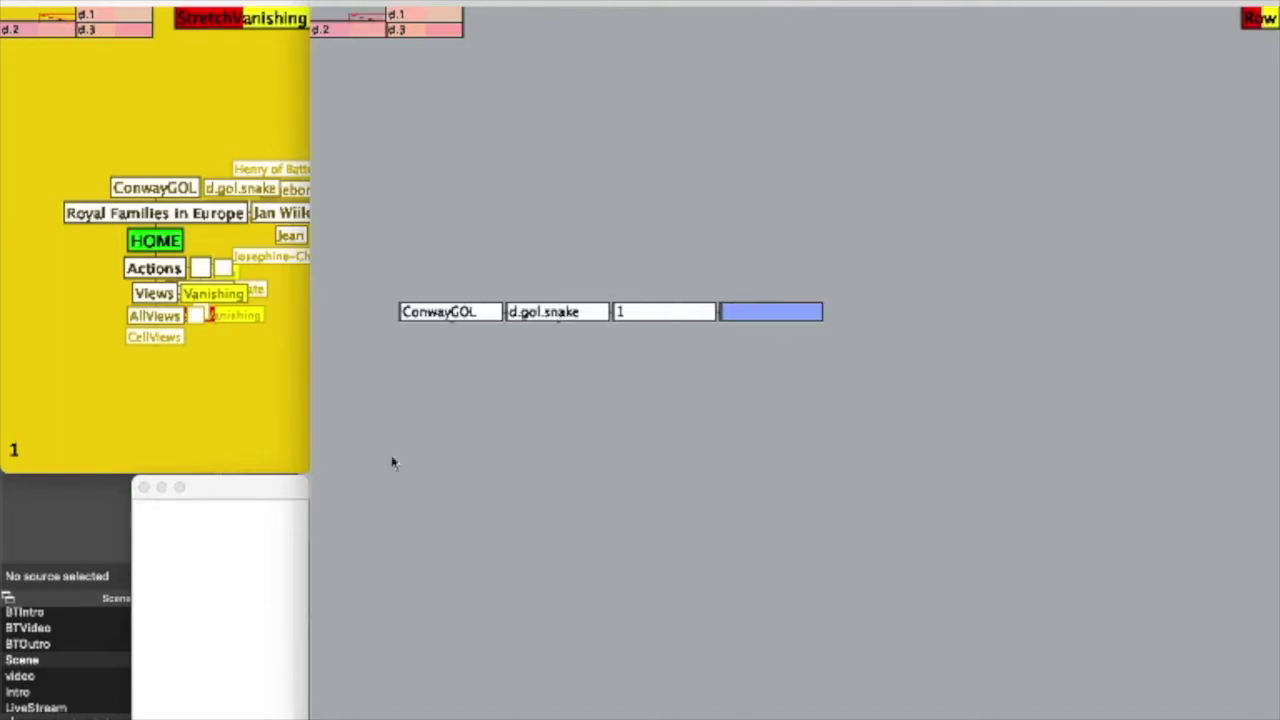
pyautogui.click(220, 558)
pyautogui.write('2')
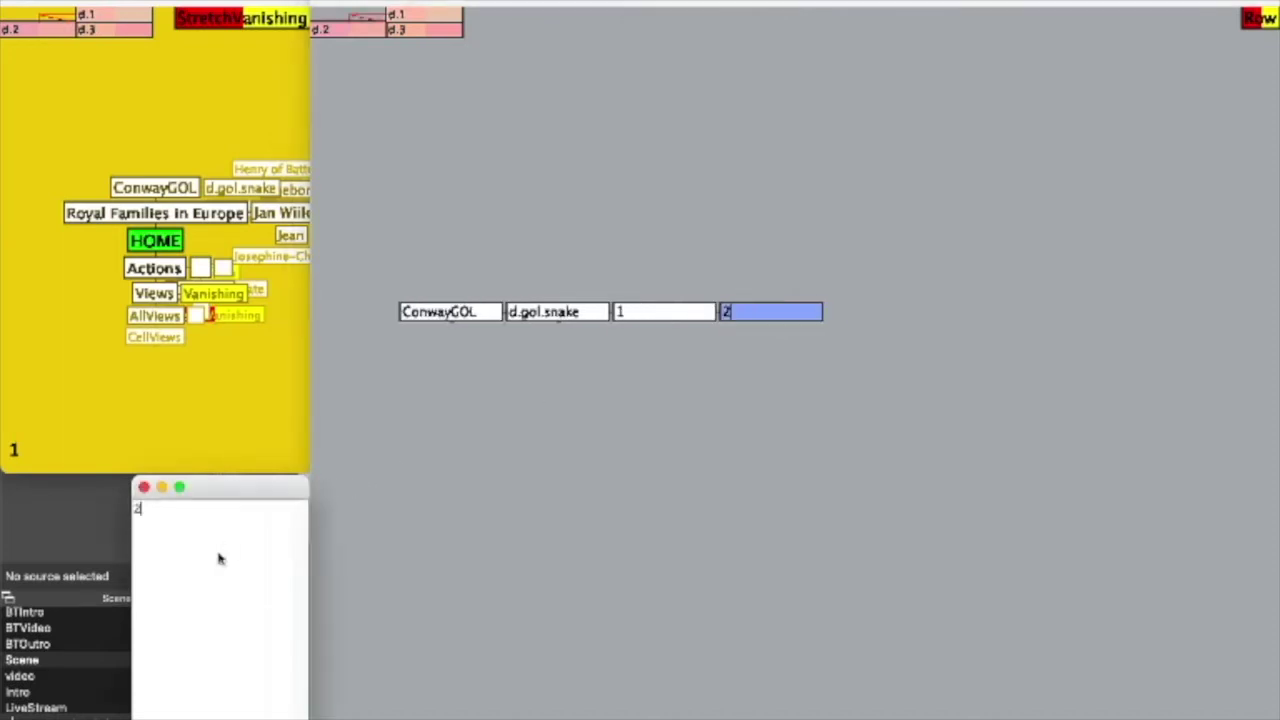
pyautogui.click(697, 409)
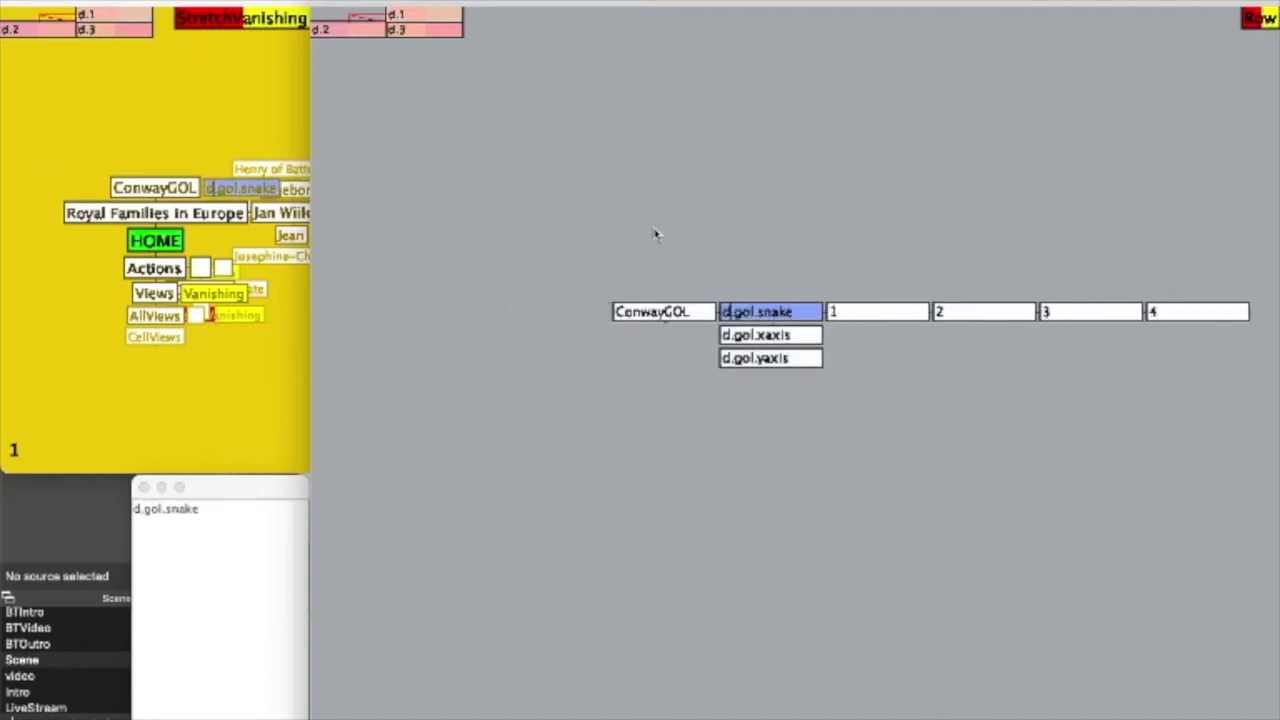
# Step: Select cell 1 and step onto it from d.gol.snake
pyautogui.click(892, 314)
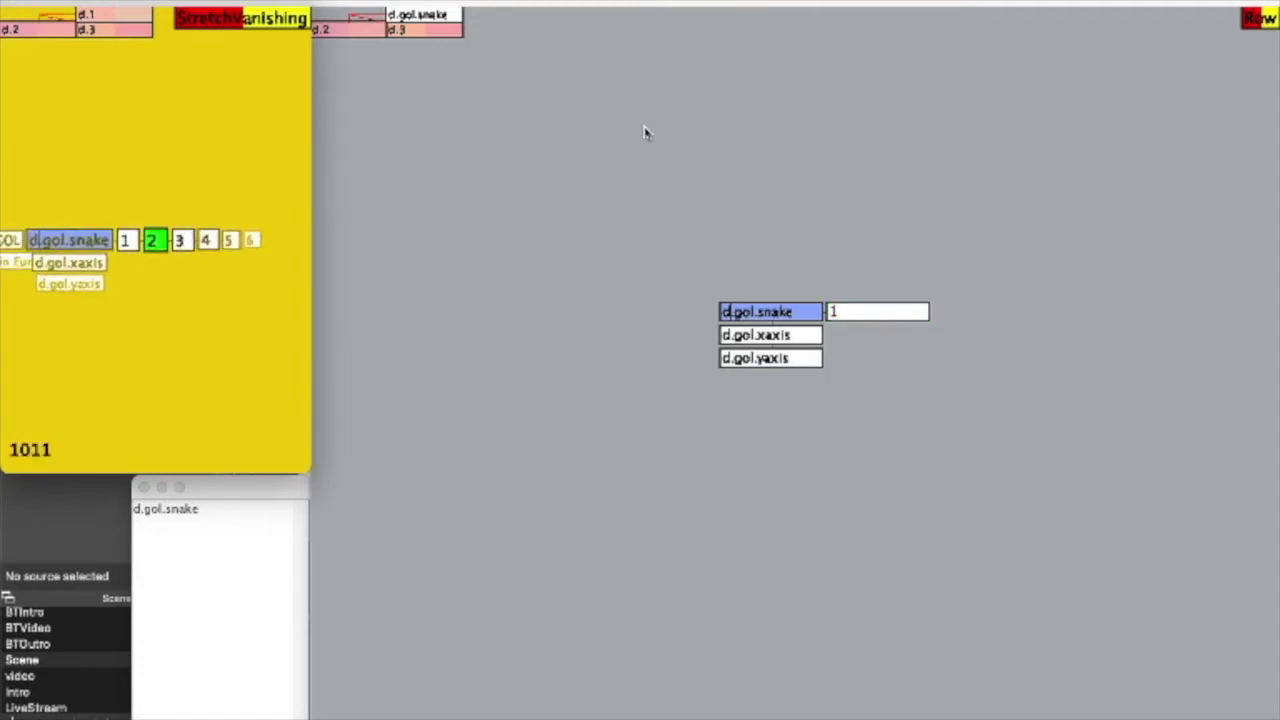
pyautogui.press('Right')
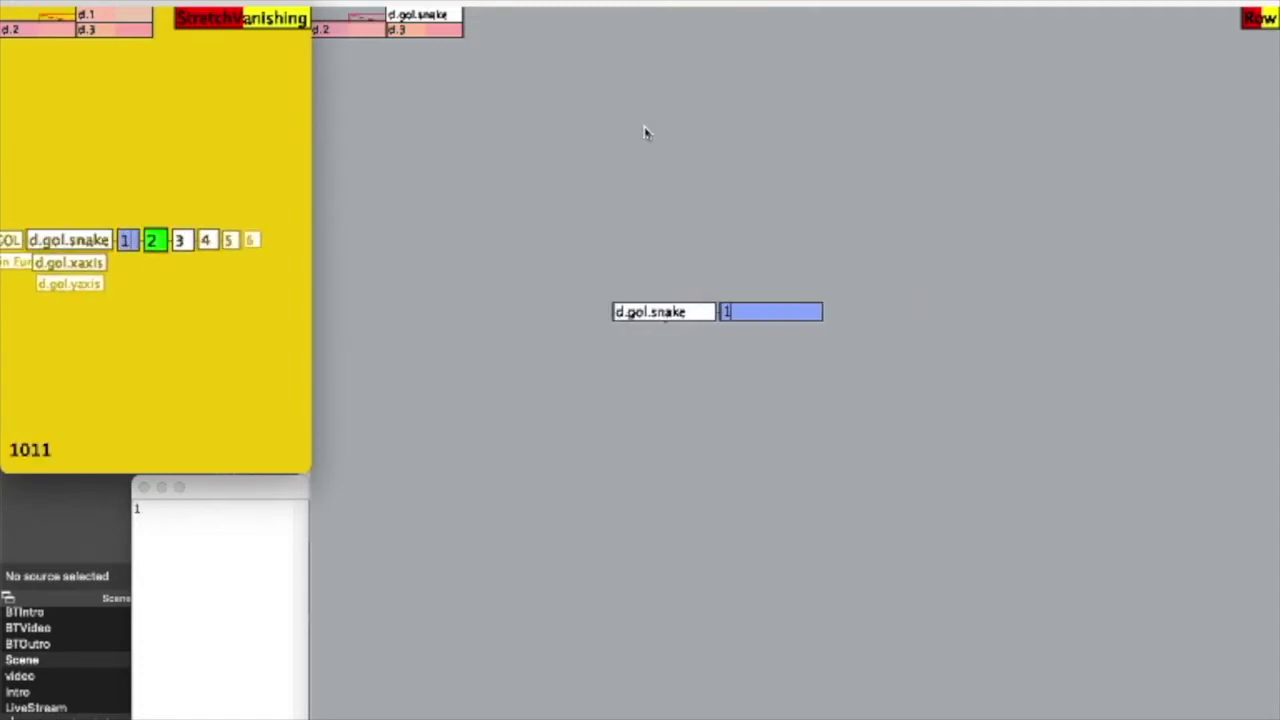